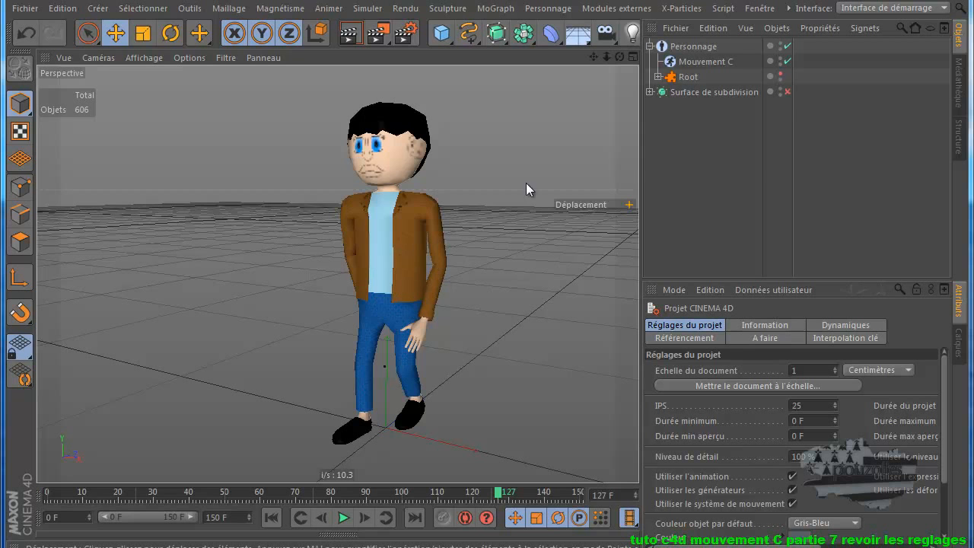
# - Show the Mouvement C object's attributes and play the walk animation from the first frame to review it
pyautogui.click(690, 61)
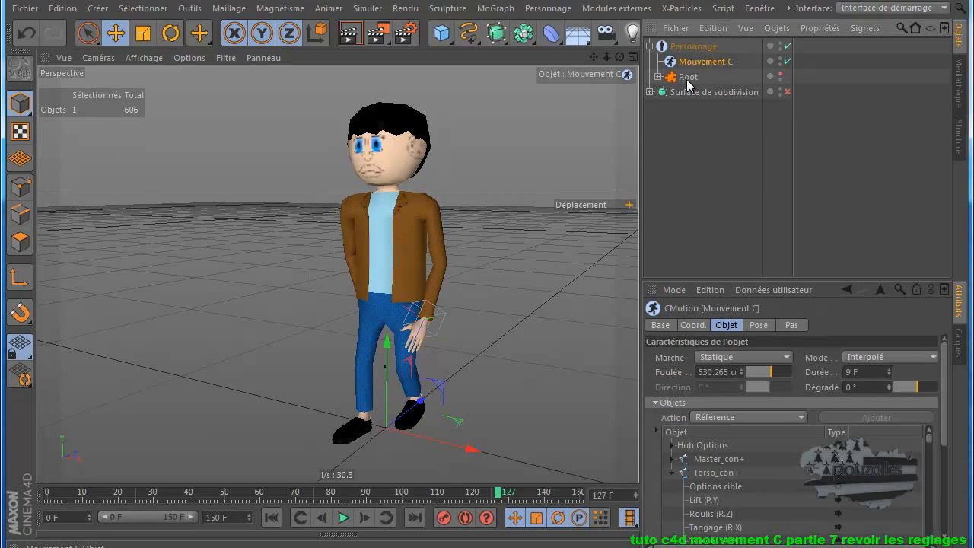
pyautogui.moveTo(742, 278); pyautogui.dragTo(713, 103)
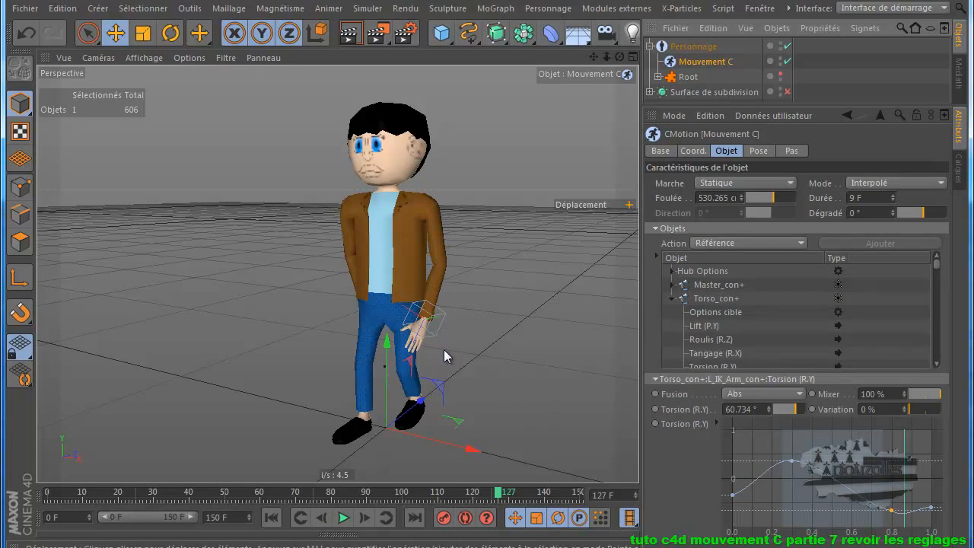
pyautogui.click(271, 518)
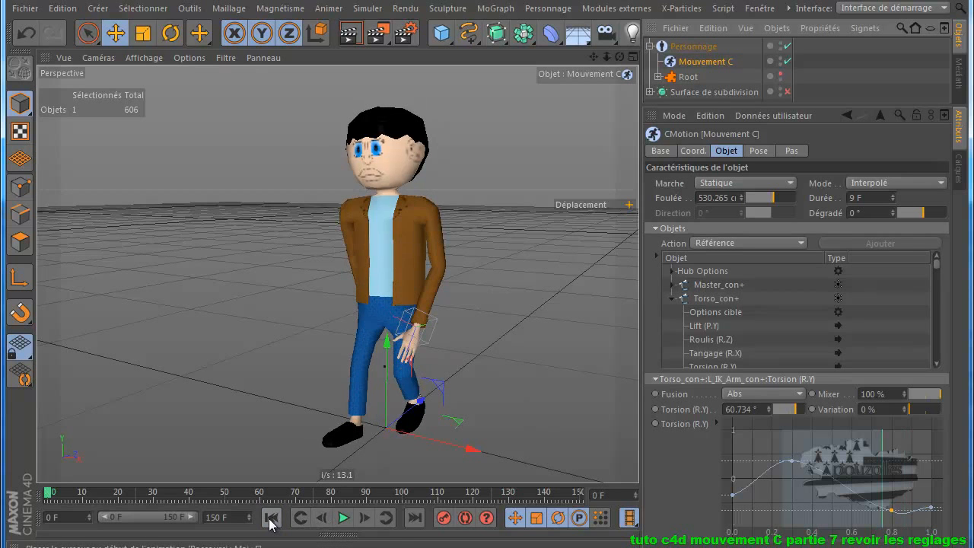
pyautogui.click(345, 519)
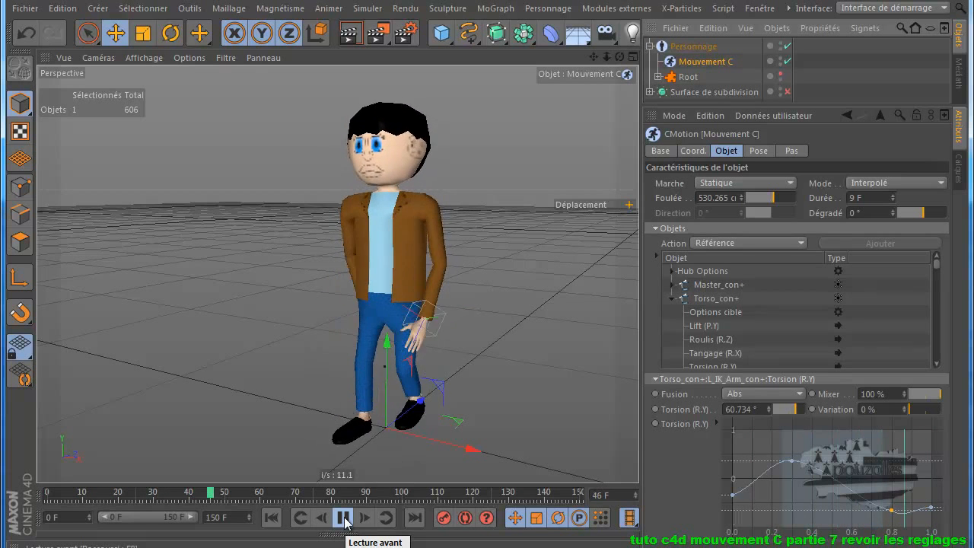
pyautogui.click(345, 518)
pyautogui.click(271, 518)
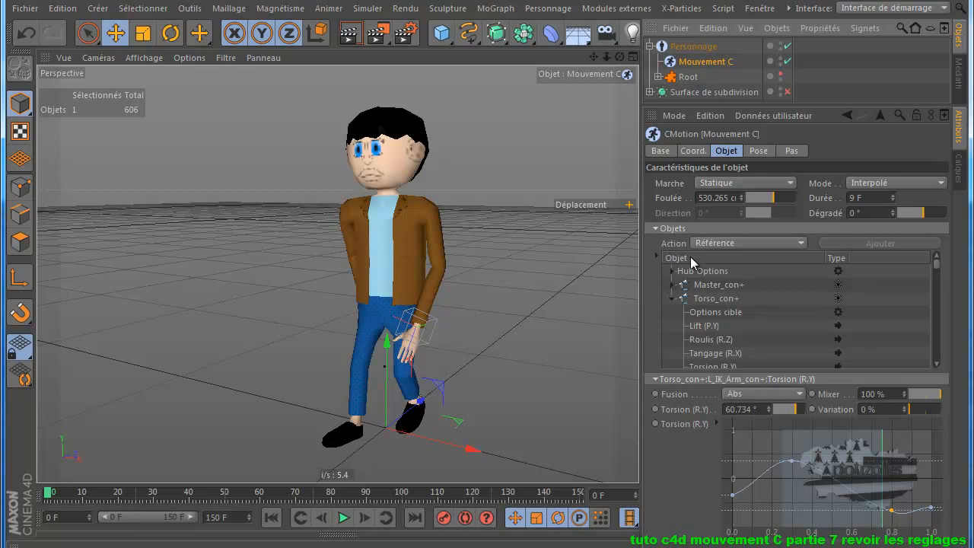
# - Move FK_Spine_03_con+ directly below Head_con+ in the CMotion object hierarchy, with both IK arm entries collapsed
pyautogui.click(657, 254)
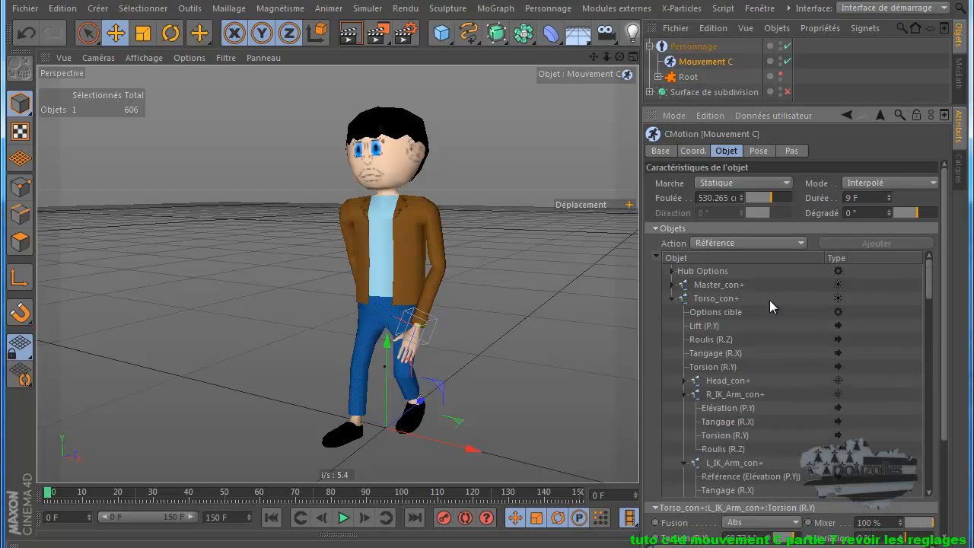
pyautogui.scroll(-3, 808, 335)
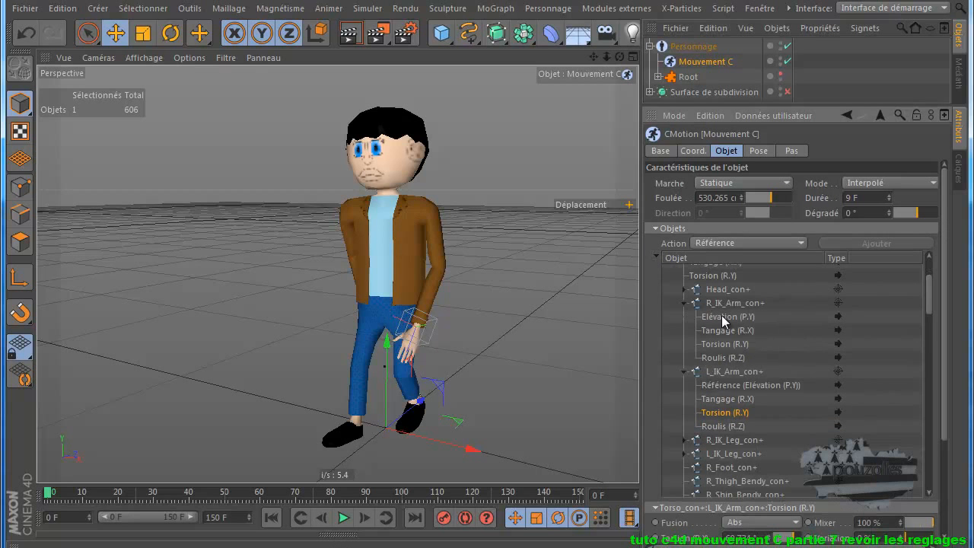
pyautogui.click(684, 304)
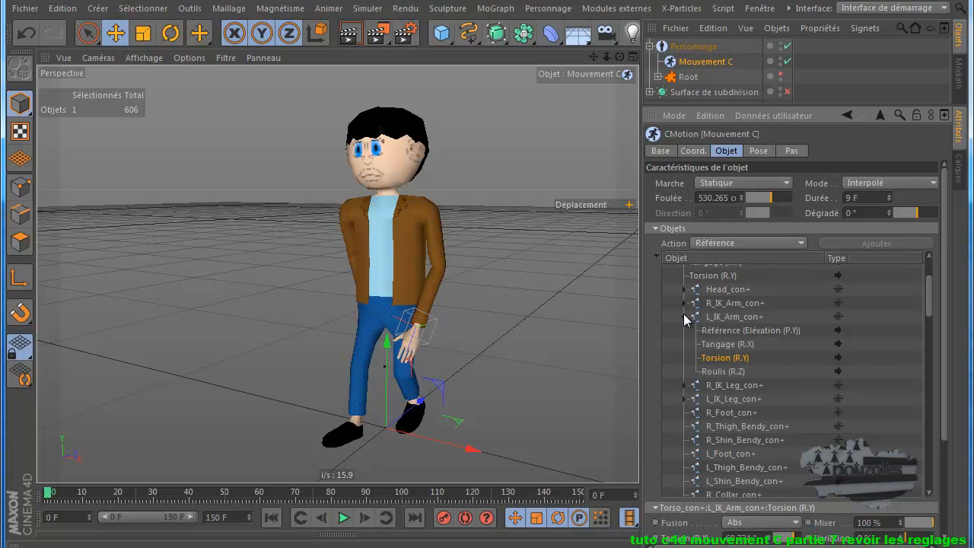
pyautogui.click(683, 316)
pyautogui.scroll(-3, 734, 356)
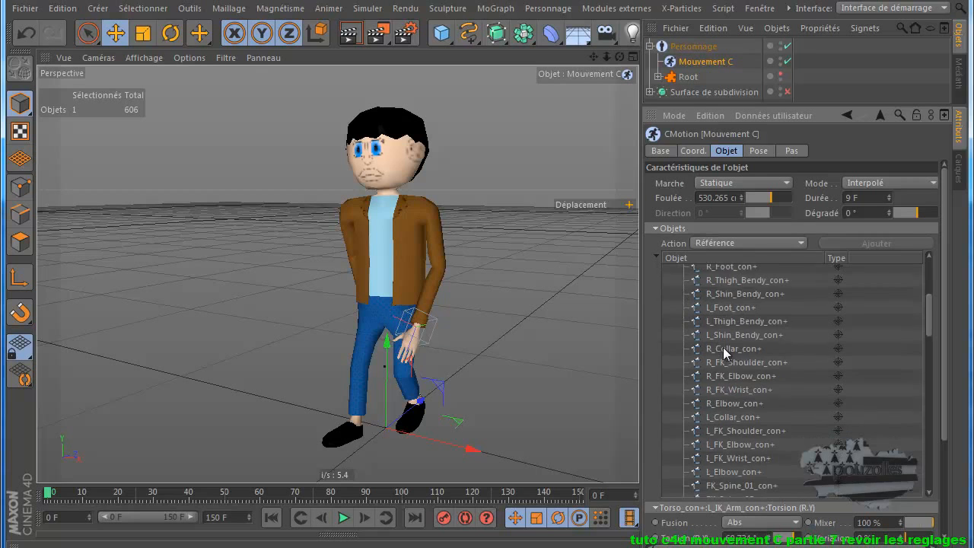
pyautogui.scroll(-3, 743, 359)
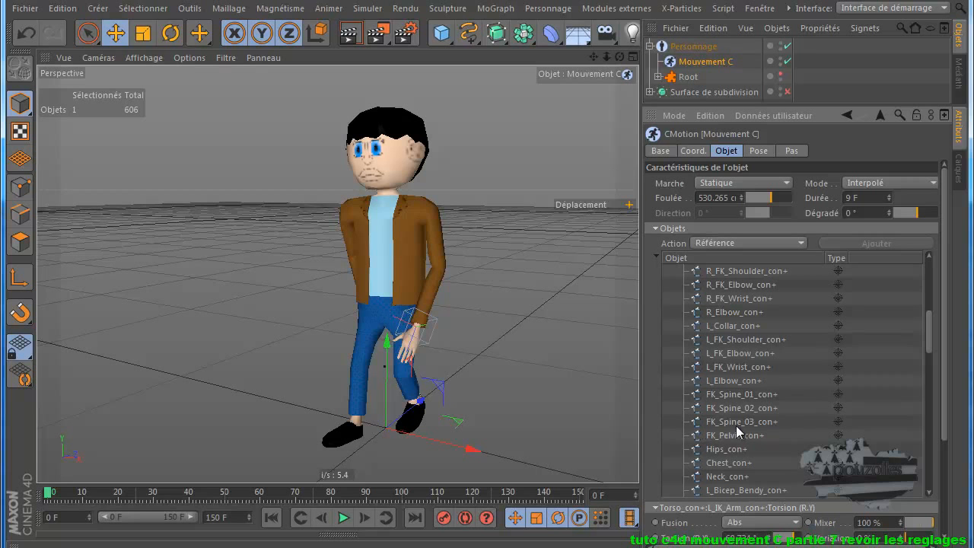
pyautogui.moveTo(738, 428); pyautogui.dragTo(743, 389)
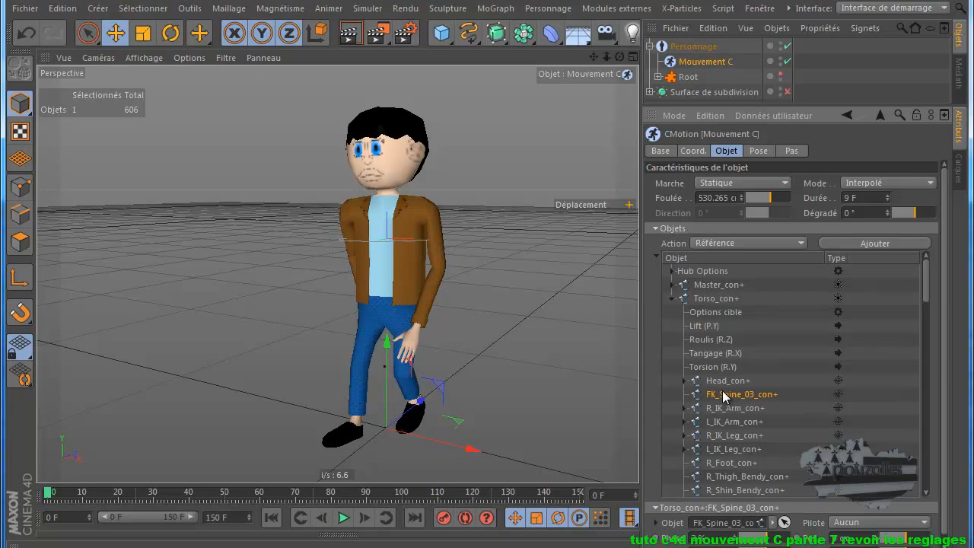
# - Add a Torsion (R.Y) action to FK_Spine_03_con+ in the CMotion object list
pyautogui.click(656, 255)
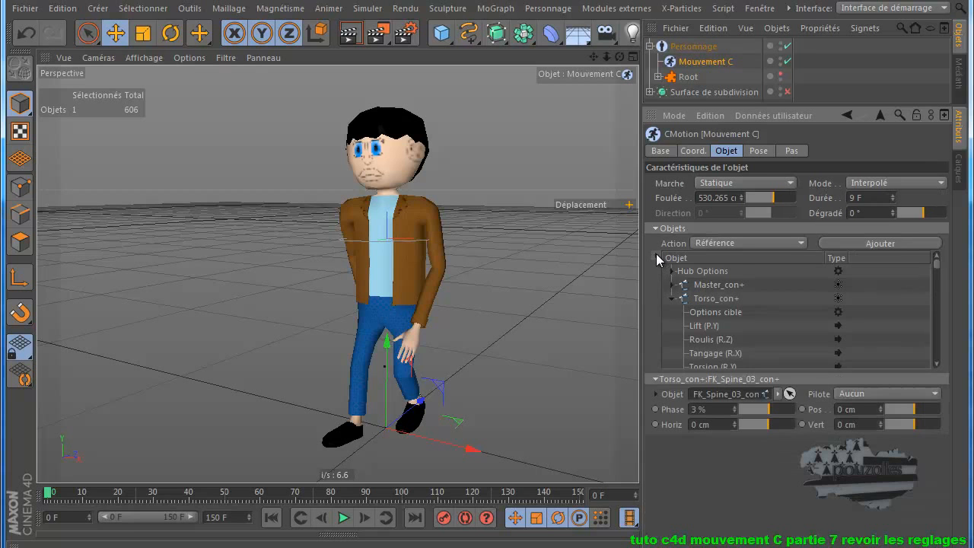
pyautogui.scroll(-3, 758, 304)
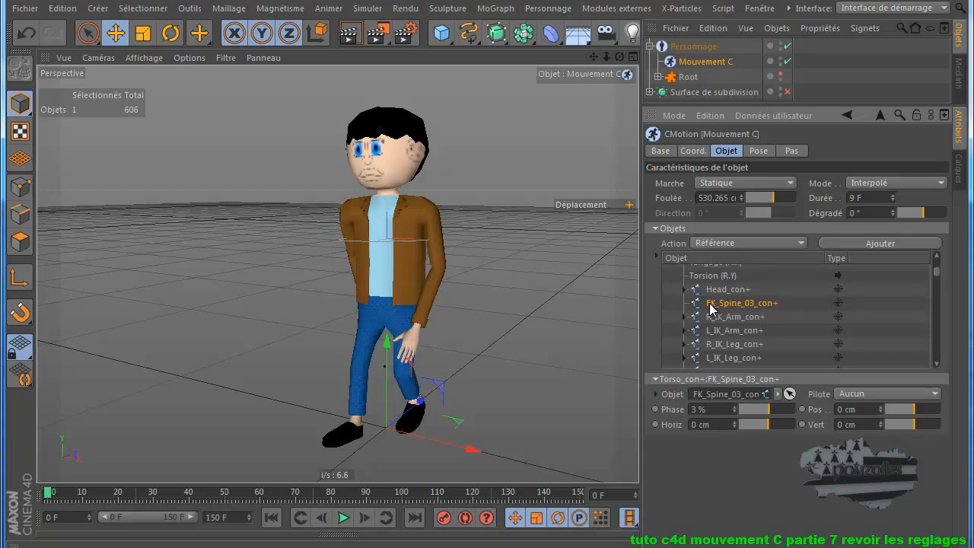
pyautogui.click(780, 243)
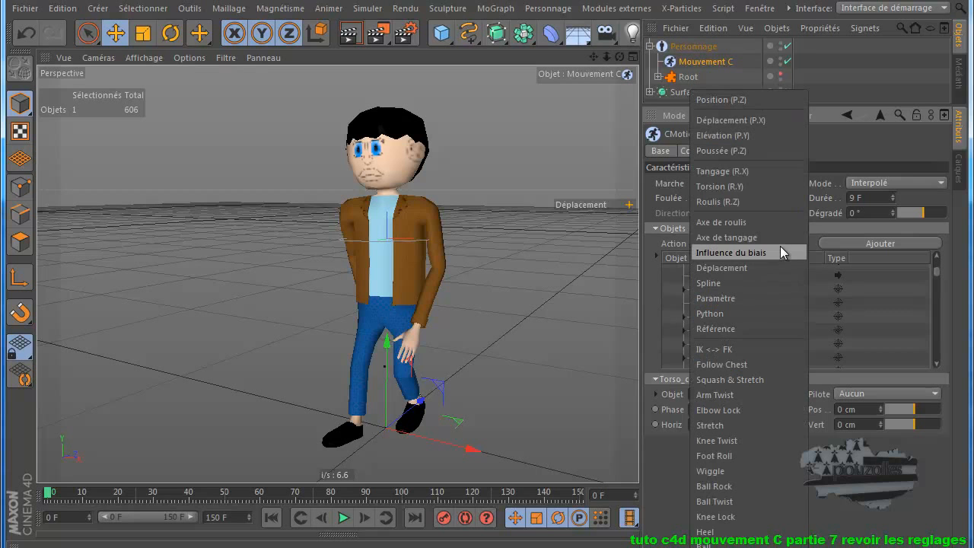
pyautogui.click(764, 186)
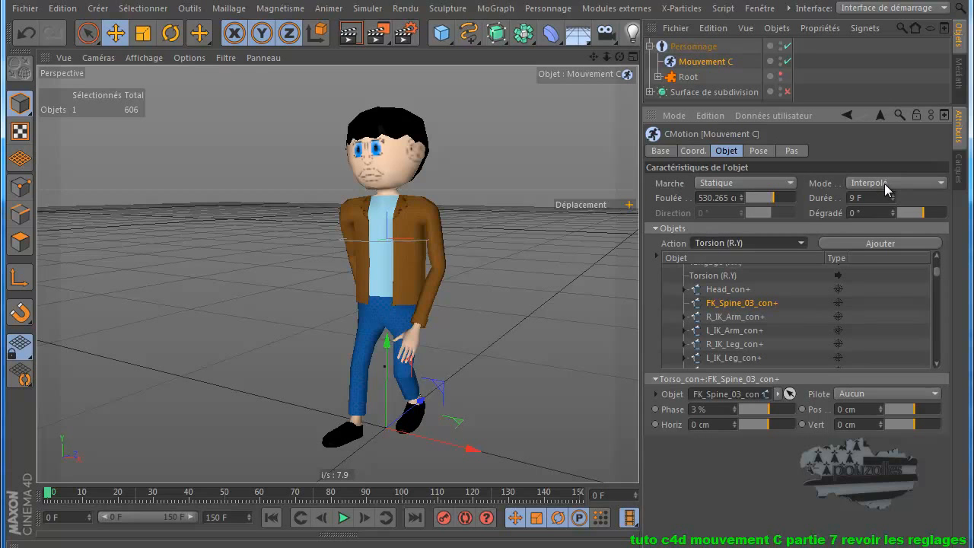
pyautogui.click(864, 242)
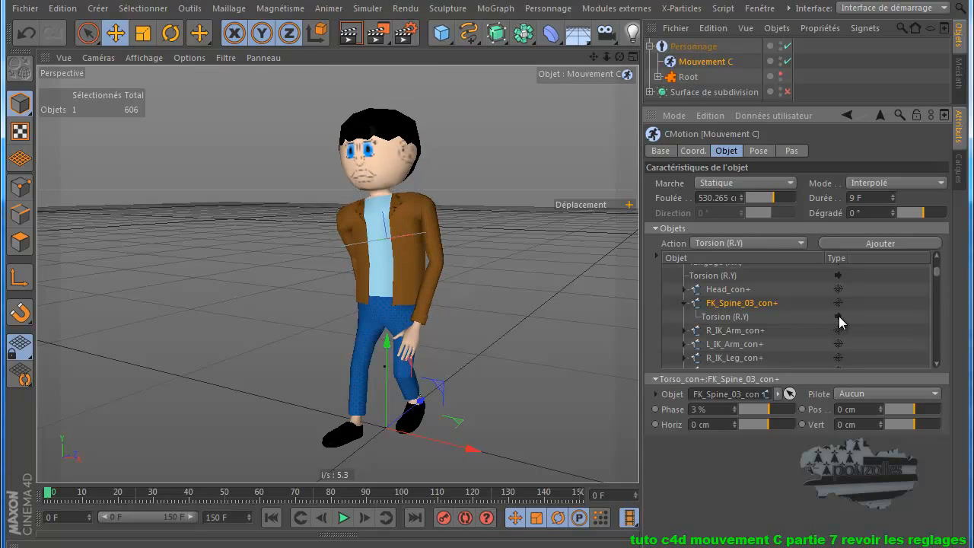
# - Play the walk to check the new spine twist, then return to frame 0
pyautogui.click(345, 518)
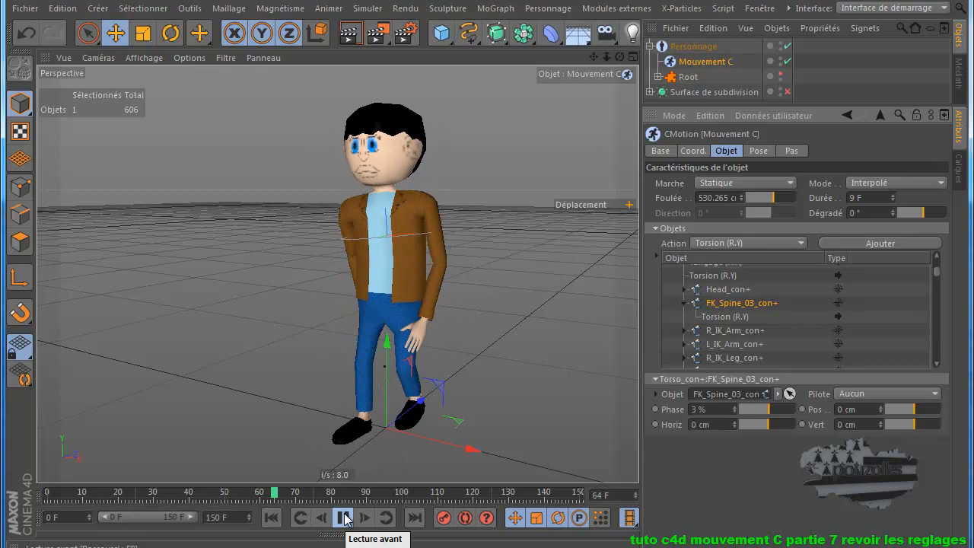
pyautogui.click(344, 518)
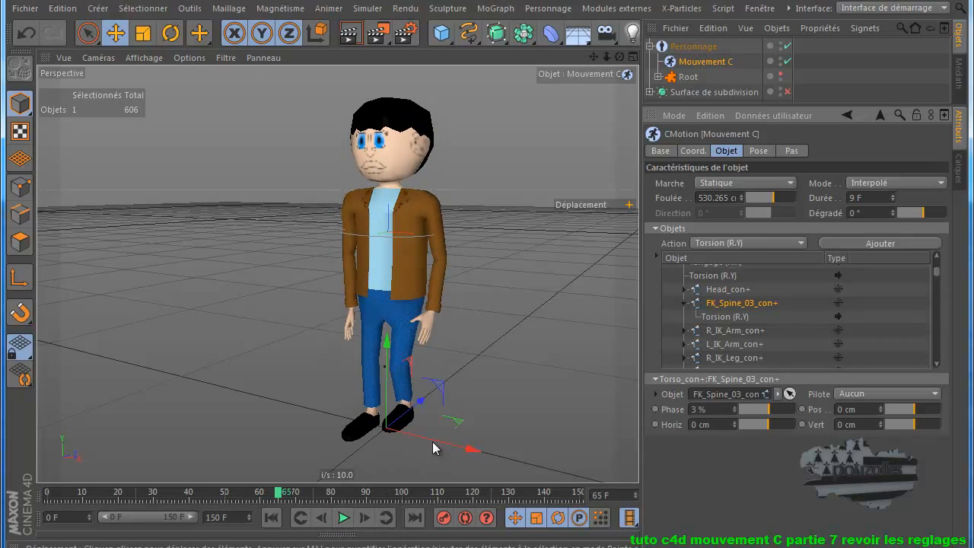
pyautogui.click(272, 517)
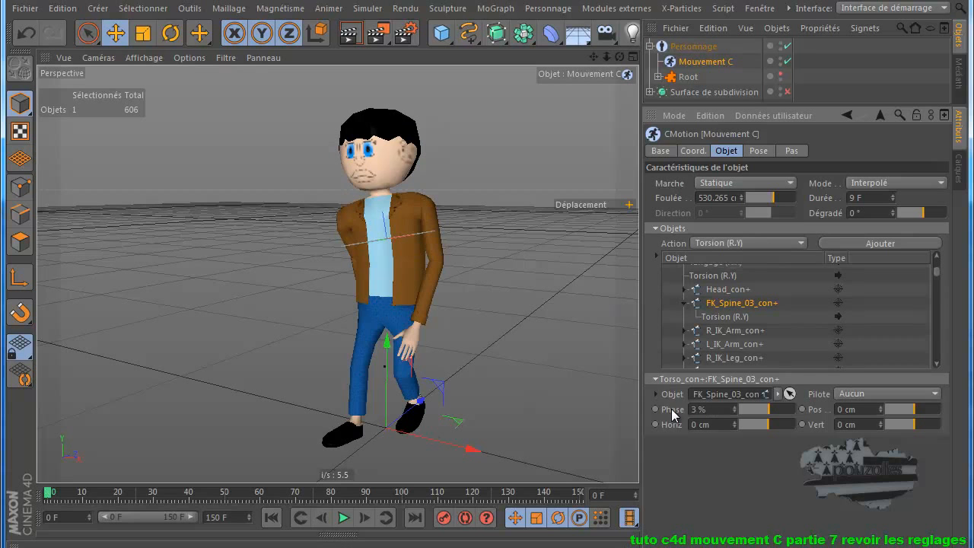
# - Raise the middle point of FK_Spine_03_con+'s Torsion (R.Y) curve about halfway toward zero and preview the walk
pyautogui.click(726, 316)
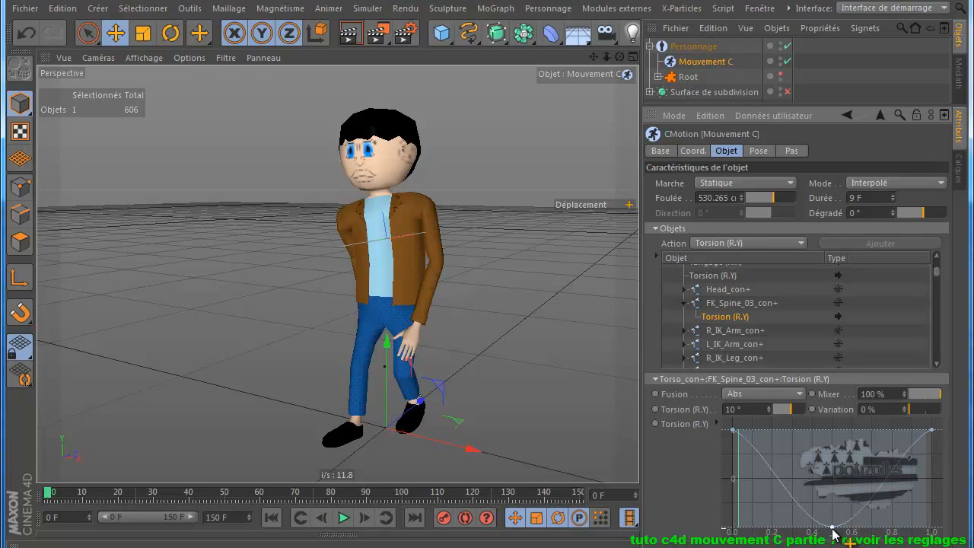
pyautogui.moveTo(832, 525); pyautogui.dragTo(830, 505)
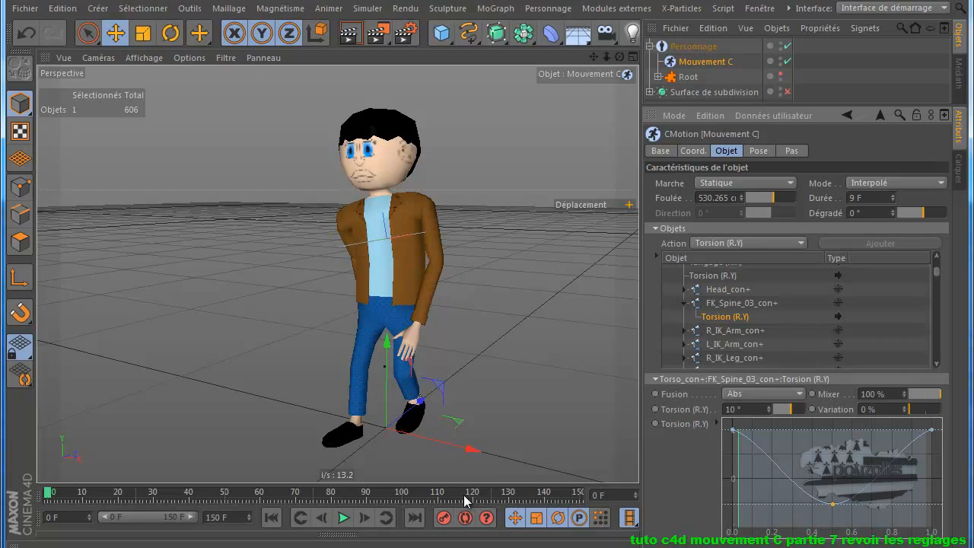
pyautogui.click(343, 517)
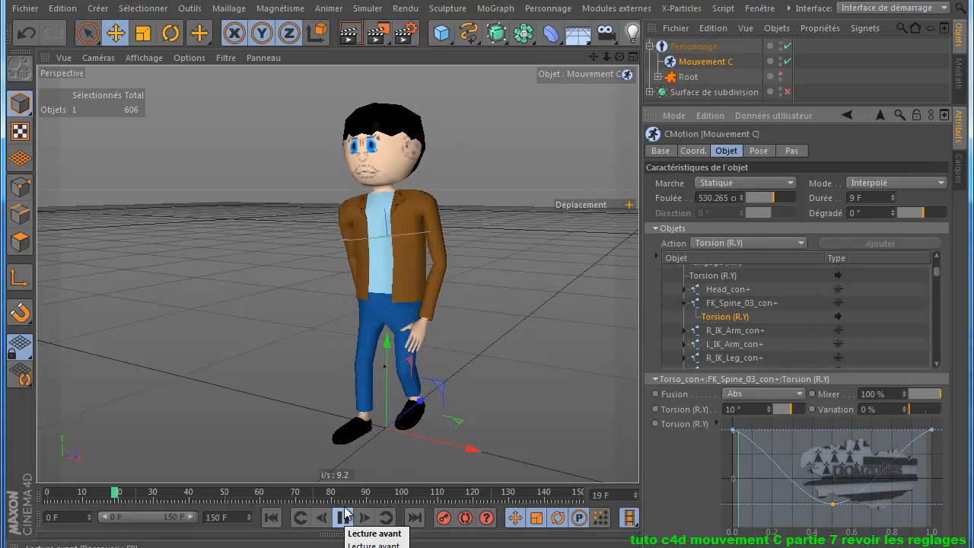
pyautogui.click(343, 517)
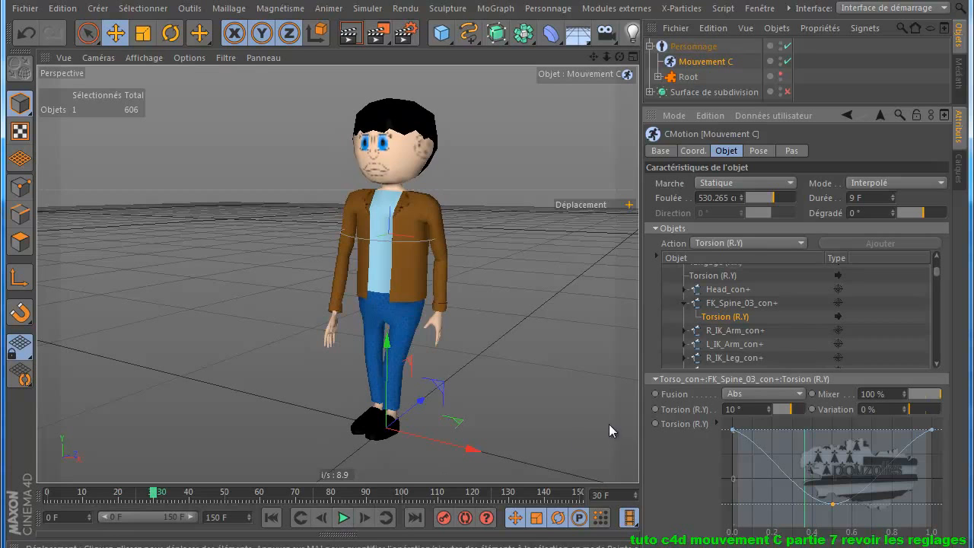
# - Try a Torsion (R.Y) amount of 8° on FK_Spine_03_con+ and play the walk
pyautogui.moveTo(771, 413); pyautogui.dragTo(700, 412)
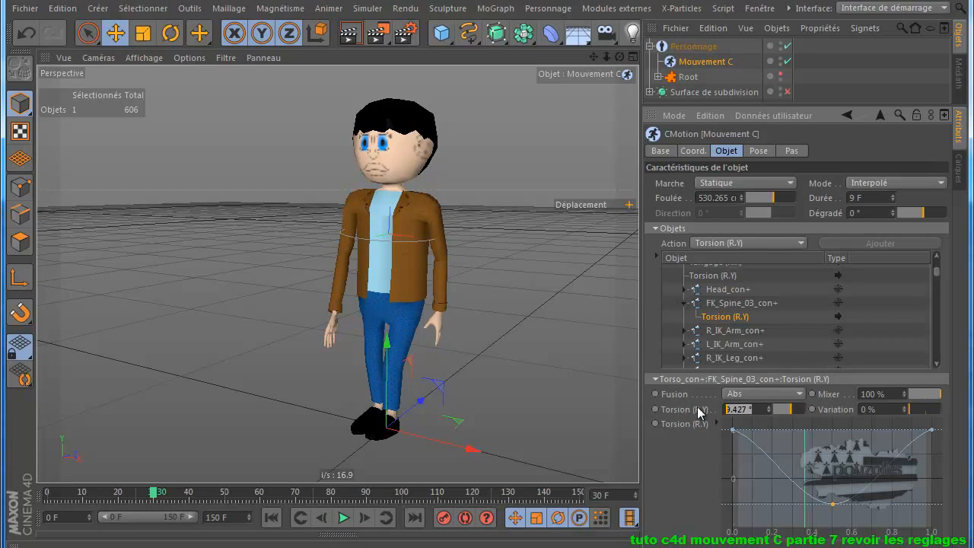
pyautogui.write('8')
pyautogui.press('Return')
pyautogui.click(343, 518)
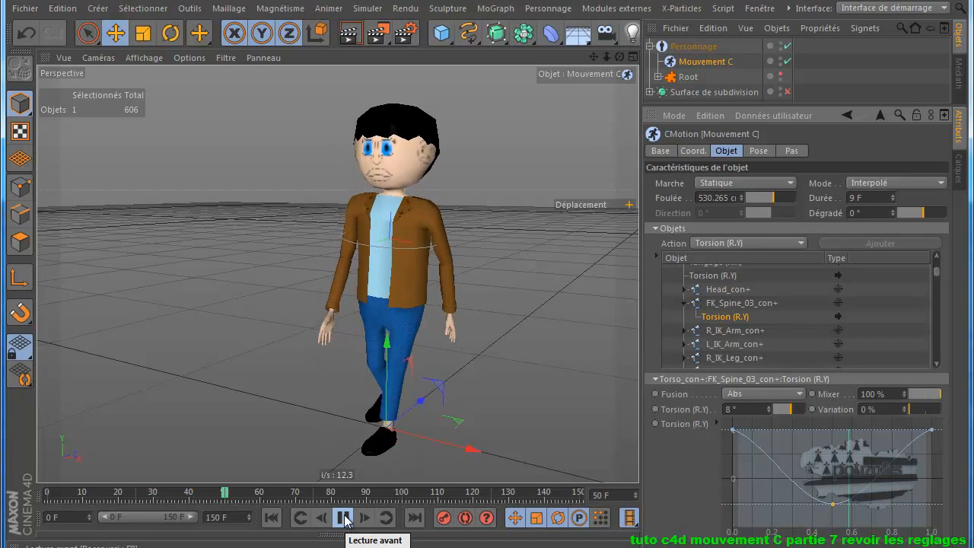
pyautogui.click(343, 518)
# - Set FK_Spine_03_con+'s Torsion (R.Y) amount to 6° and preview the walk
pyautogui.doubleClick(730, 410)
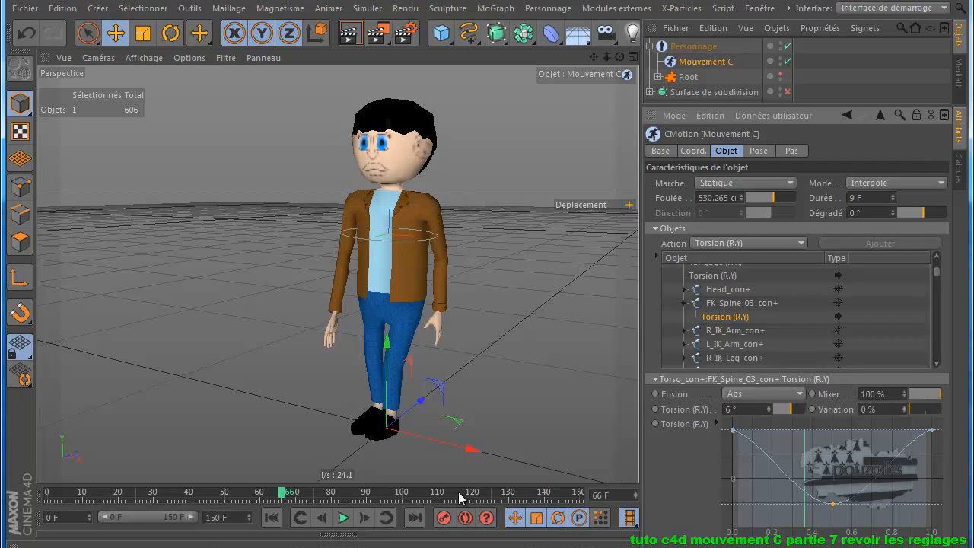
pyautogui.click(343, 517)
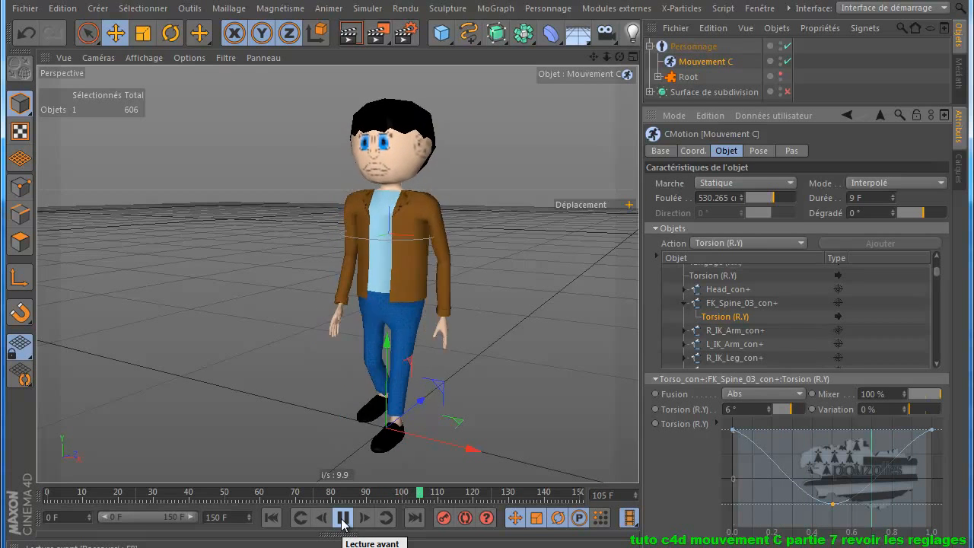
pyautogui.click(343, 519)
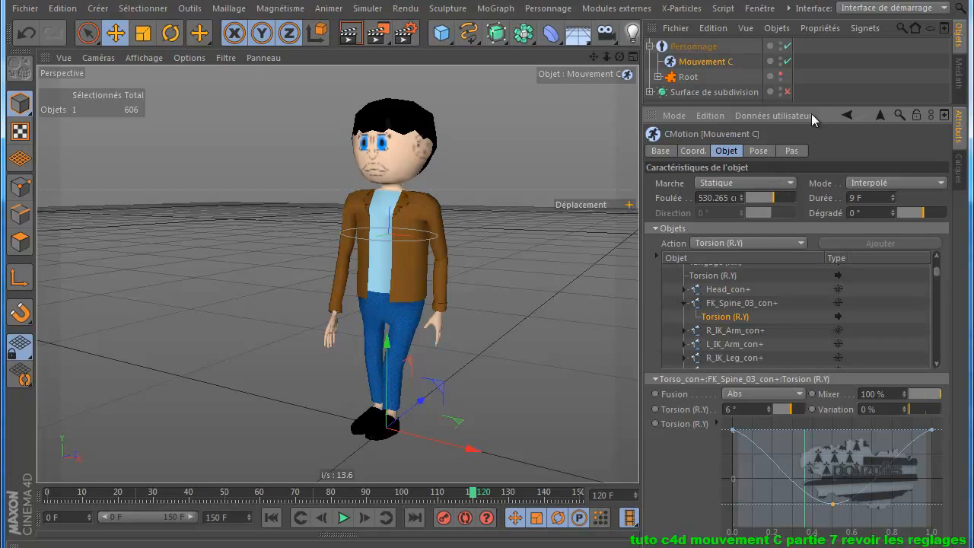
# - Watch the walk from the character's side, starting at the first frame, and rewind to frame 0
pyautogui.moveTo(819, 107); pyautogui.dragTo(818, 78)
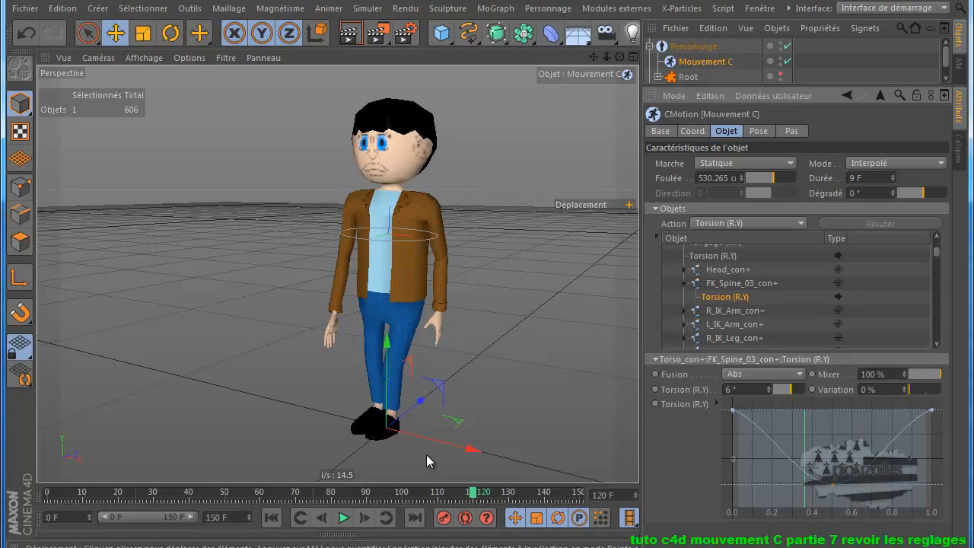
pyautogui.click(272, 517)
pyautogui.moveTo(620, 58)
pyautogui.mouseDown()
pyautogui.moveTo(601, 67)
pyautogui.moveTo(616, 60)
pyautogui.mouseUp()
pyautogui.scroll(-3, 548, 134)
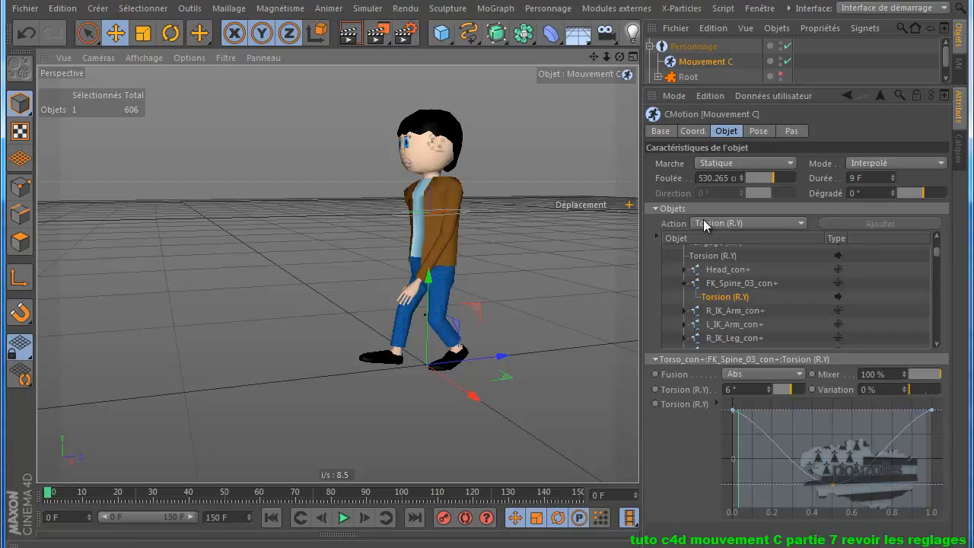
pyautogui.click(343, 519)
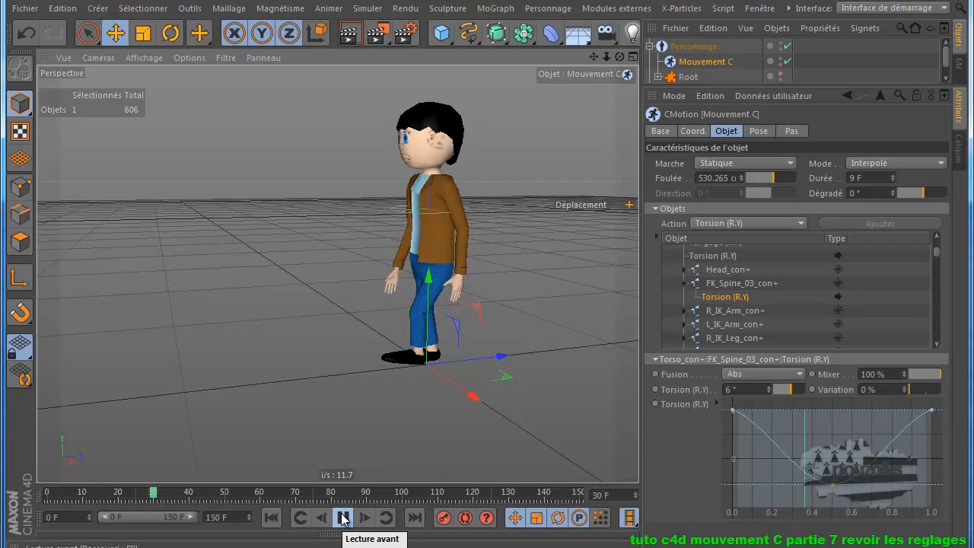
pyautogui.moveTo(619, 56); pyautogui.dragTo(491, 239)
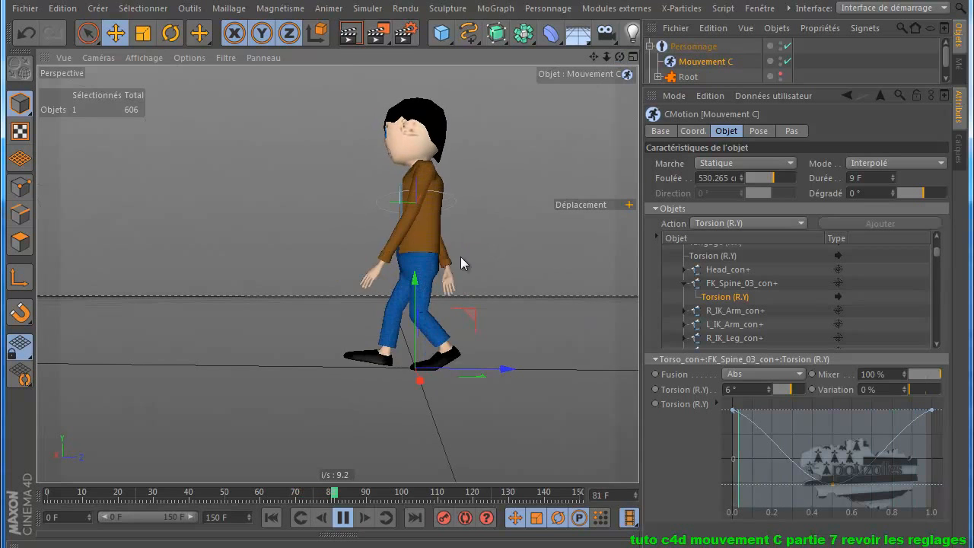
pyautogui.click(344, 520)
pyautogui.click(271, 517)
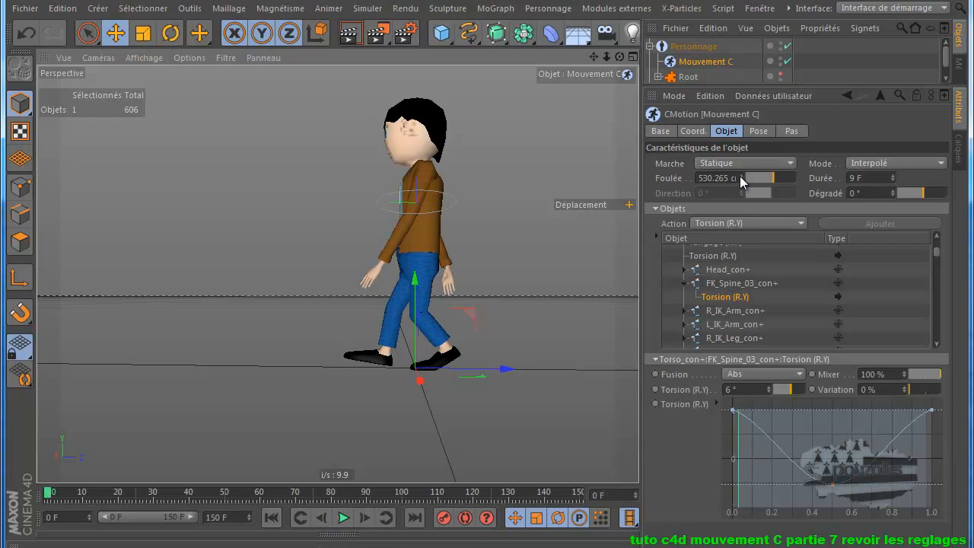
# - Increase the CMotion stride (Foulée) to 635.265 cm and preview the walk
pyautogui.moveTo(743, 172); pyautogui.dragTo(744, 176)
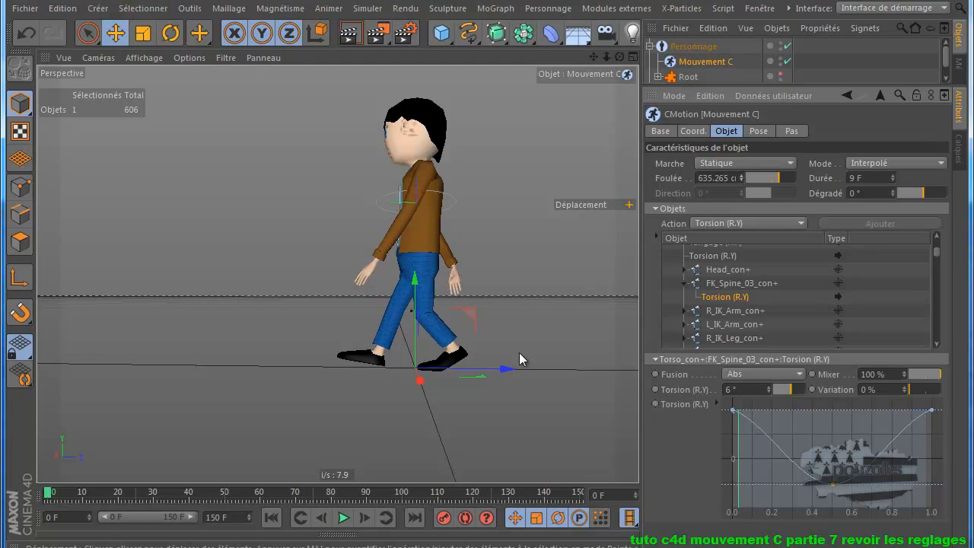
pyautogui.click(343, 518)
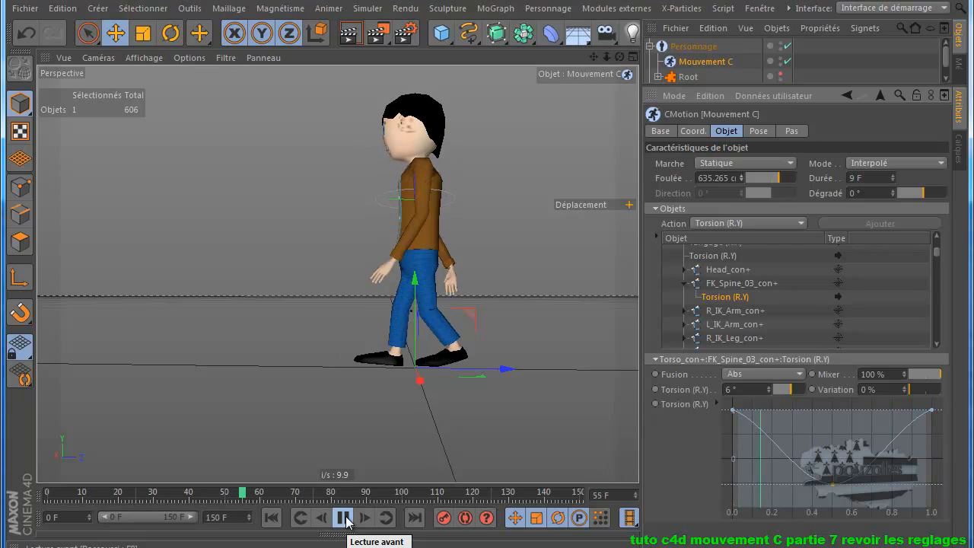
pyautogui.click(345, 517)
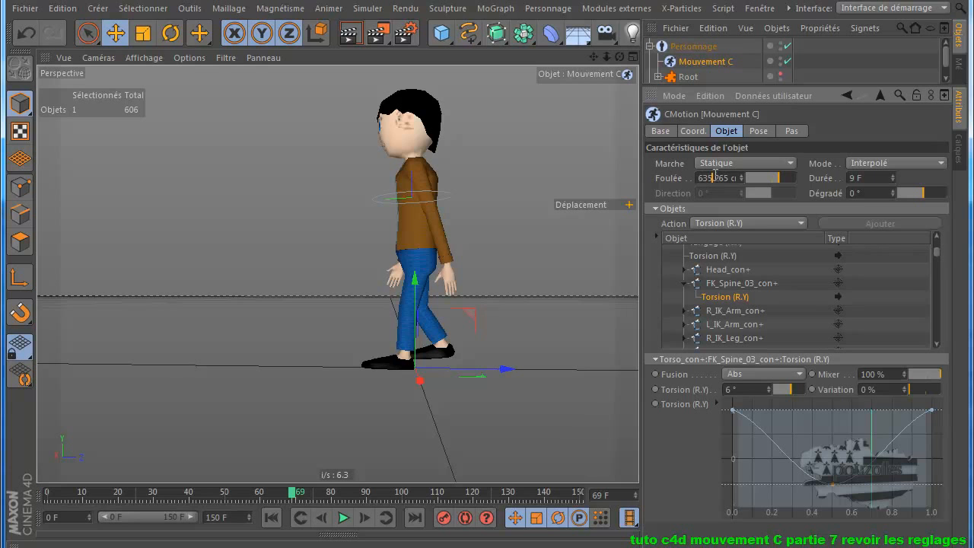
# - Round the stride (Foulée) to 635 cm and preview the walk
pyautogui.moveTo(727, 177); pyautogui.dragTo(740, 182)
pyautogui.press('Return')
pyautogui.click(343, 518)
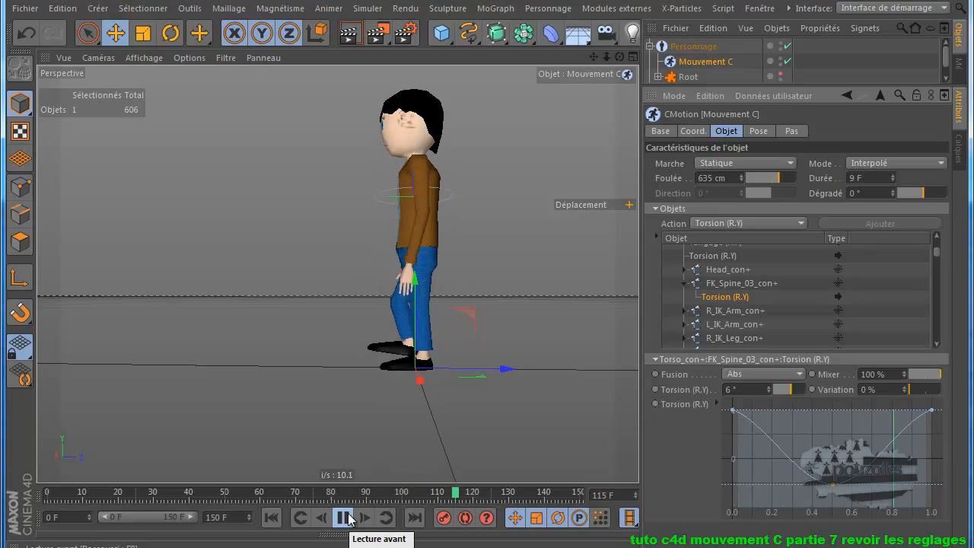
pyautogui.click(346, 518)
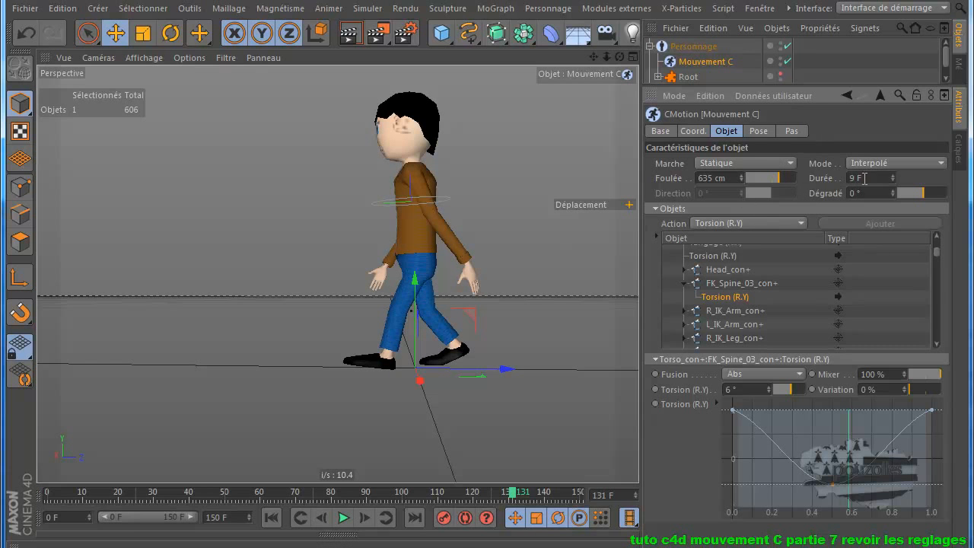
# - Play the walk while trying a step duration (Durée) of 15 F, set the duration back to 9 F and stop playback
pyautogui.click(343, 518)
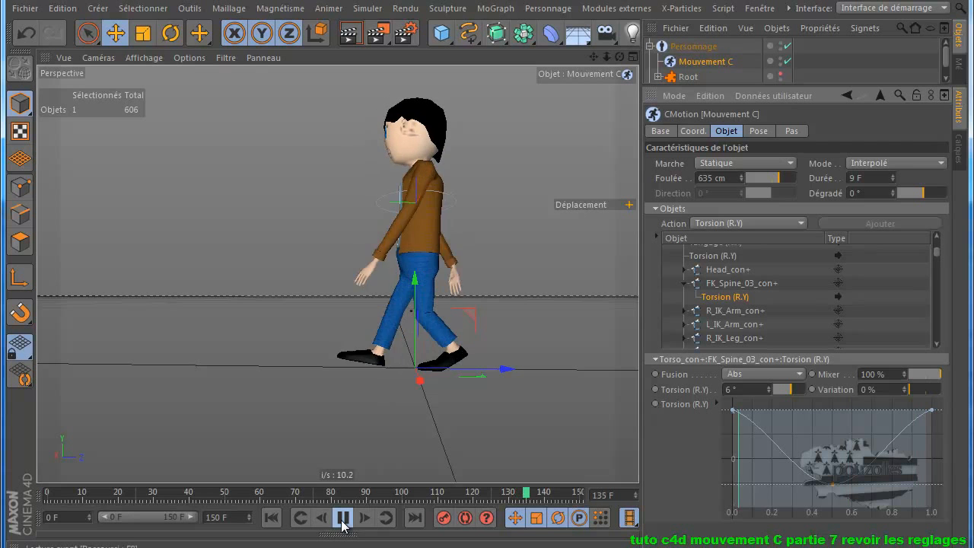
pyautogui.click(894, 175)
pyautogui.click(893, 175)
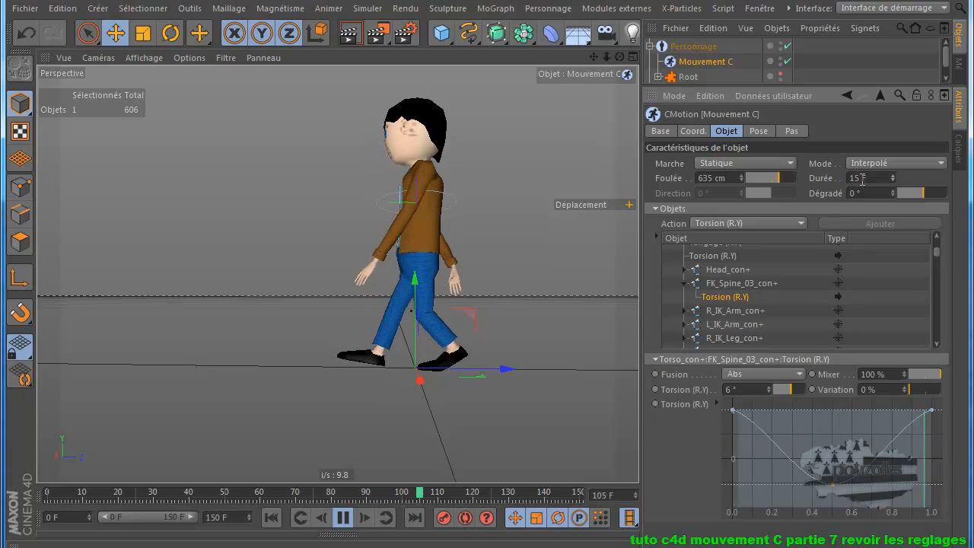
pyautogui.write('9')
pyautogui.press('Return')
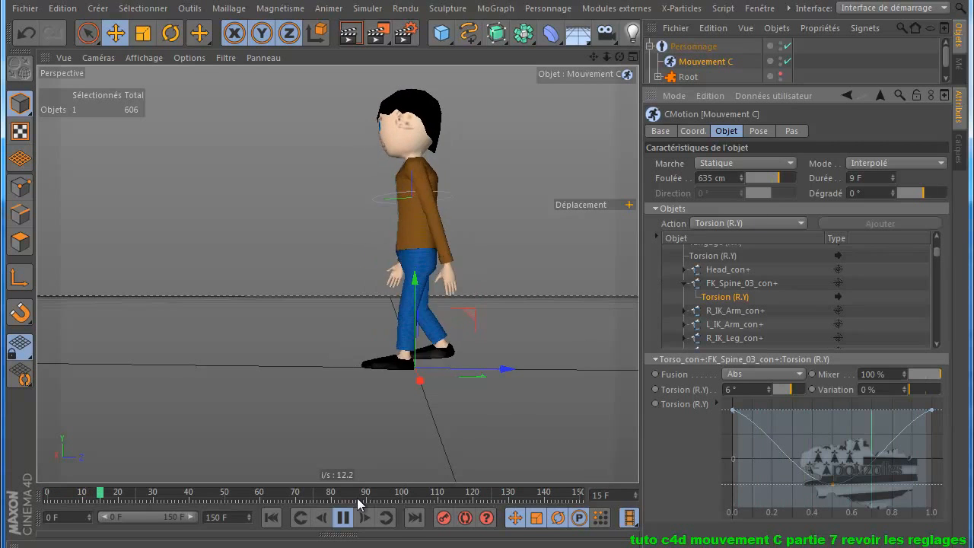
pyautogui.click(341, 517)
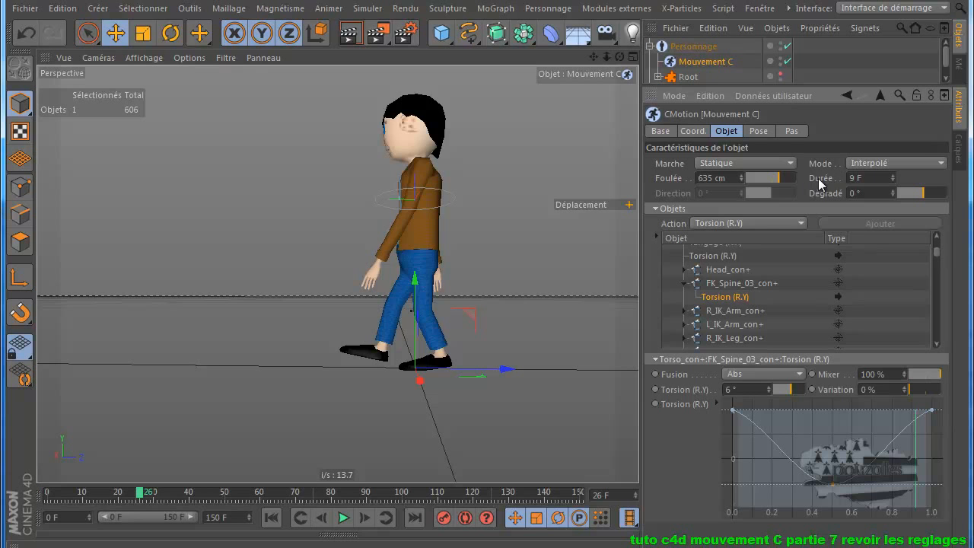
# - Switch the CMotion Mode to Adaptif and key the 635 cm stride (Foulée) at frame 0
pyautogui.click(896, 162)
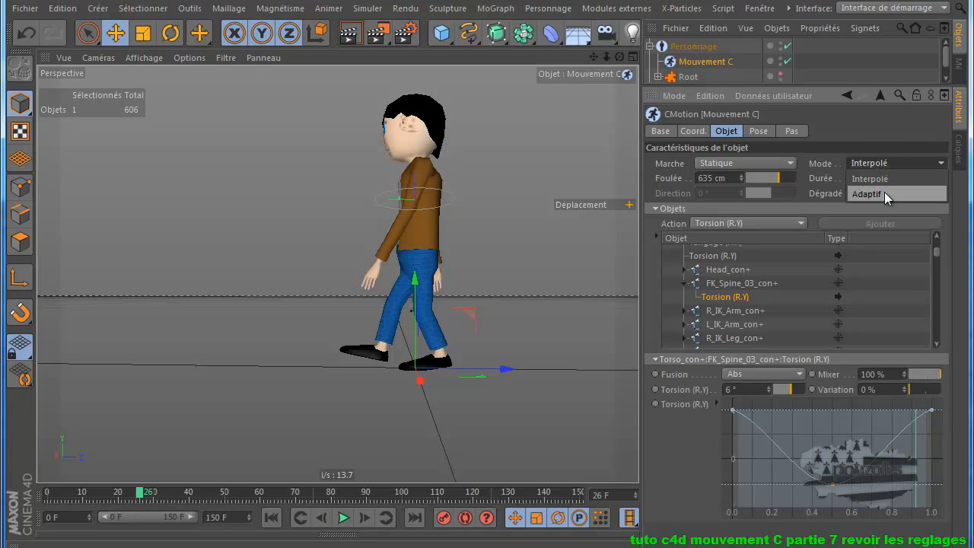
pyautogui.click(885, 191)
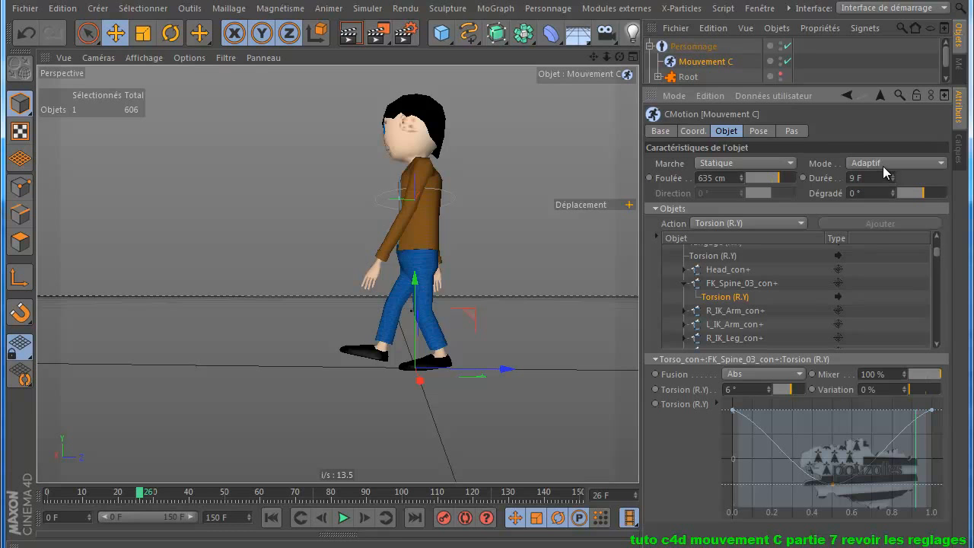
pyautogui.click(271, 518)
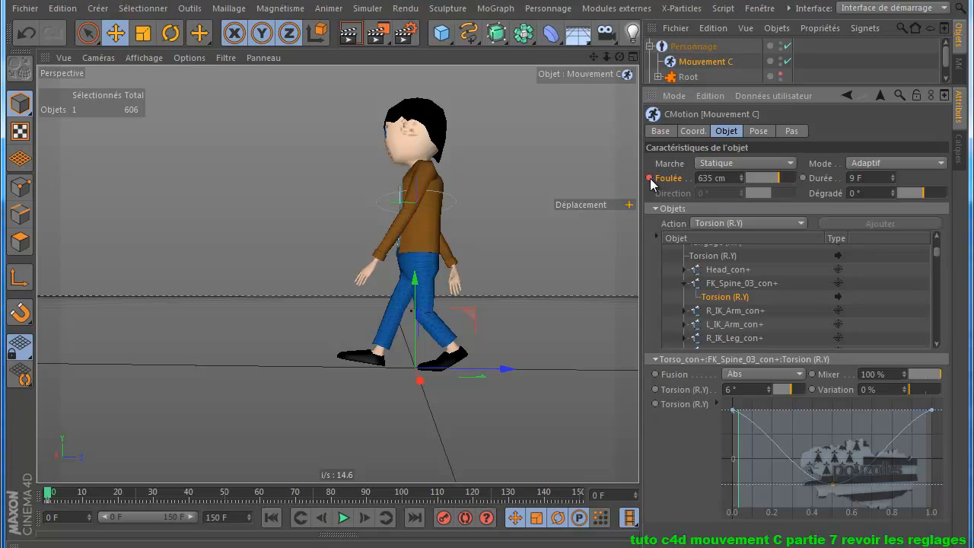
# - At frame 80, set and key a stride (Foulée) of 527 cm and a duration (Durée) of 15 F
pyautogui.click(296, 495)
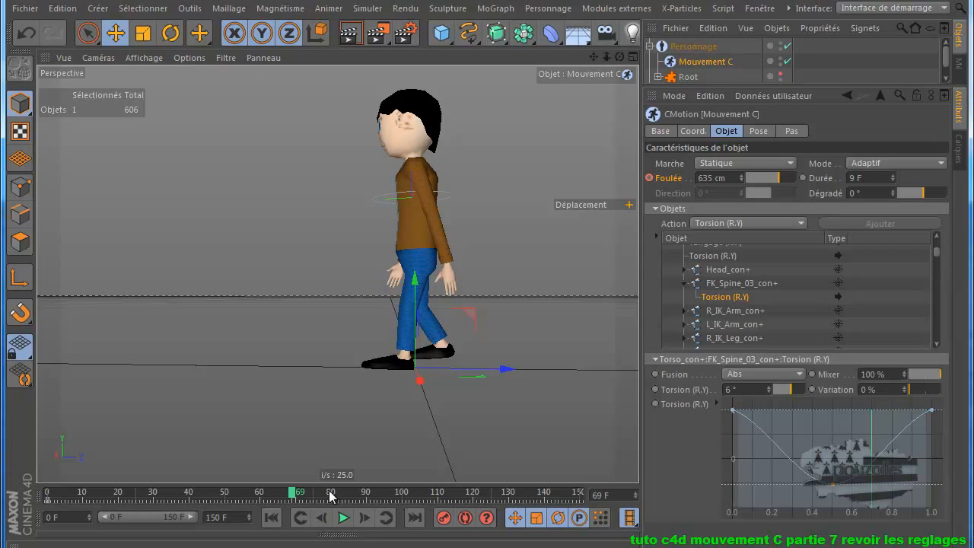
pyautogui.click(331, 494)
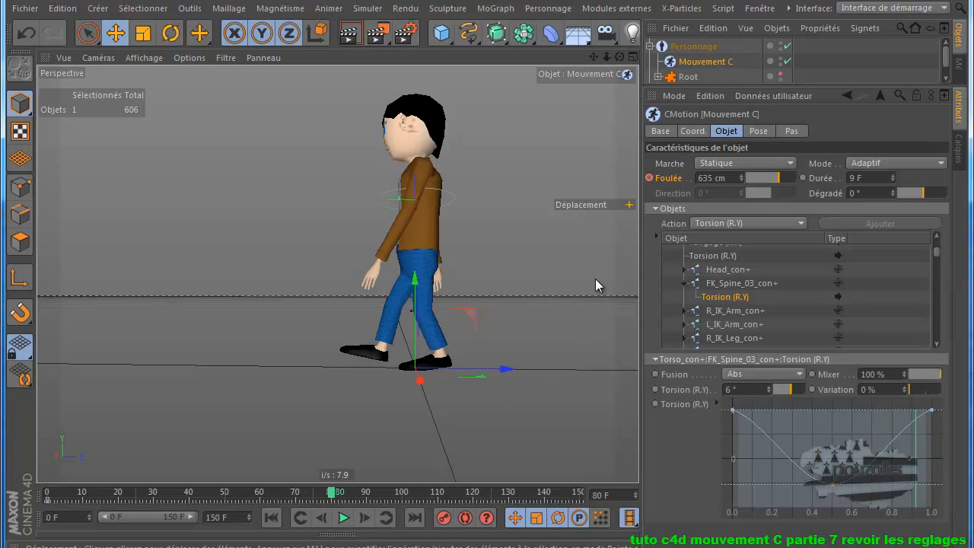
pyautogui.click(741, 180)
pyautogui.click(741, 180)
pyautogui.click(741, 181)
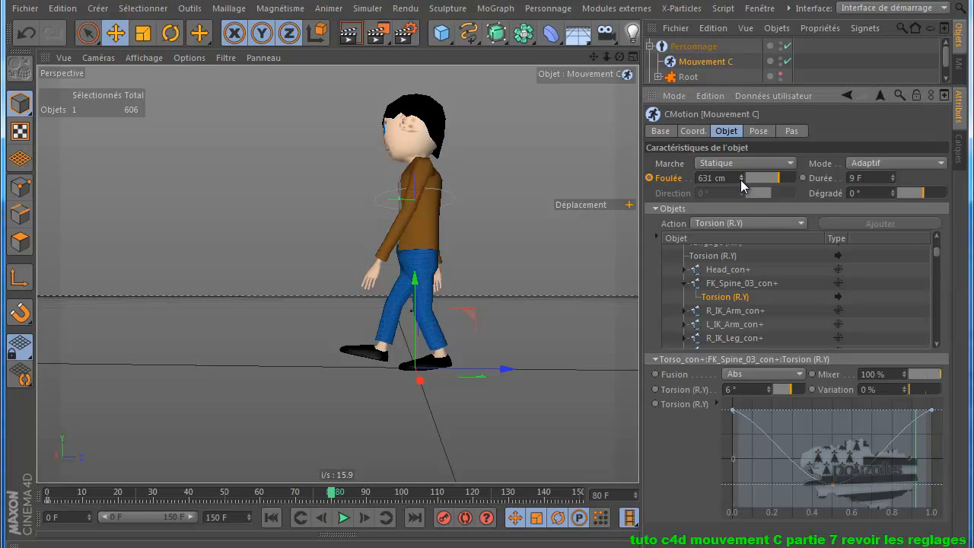
pyautogui.moveTo(741, 181); pyautogui.dragTo(738, 201)
pyautogui.moveTo(892, 174); pyautogui.dragTo(892, 173)
pyautogui.click(803, 177)
# - Play the walk from frame 0 past frame 80 to compare the stride before and after the second key
pyautogui.click(271, 518)
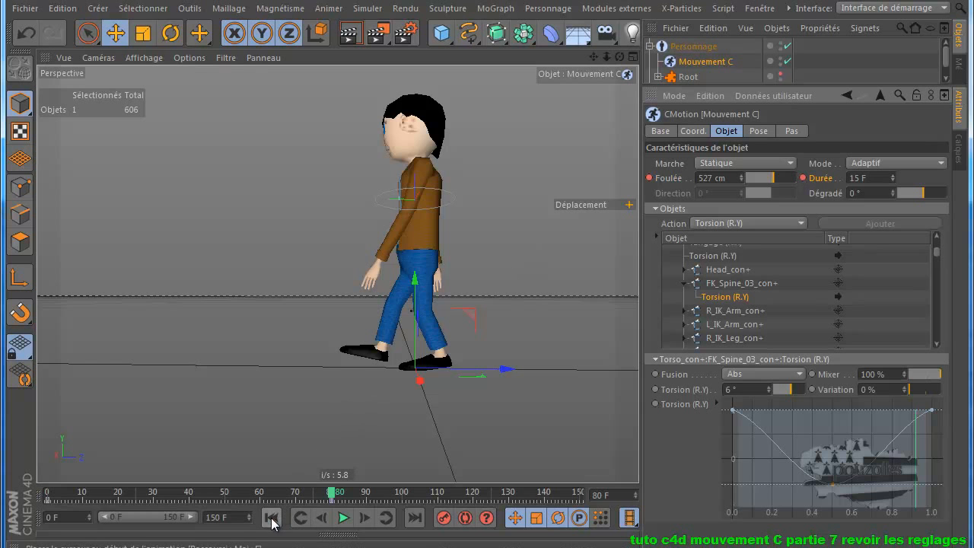
pyautogui.click(344, 519)
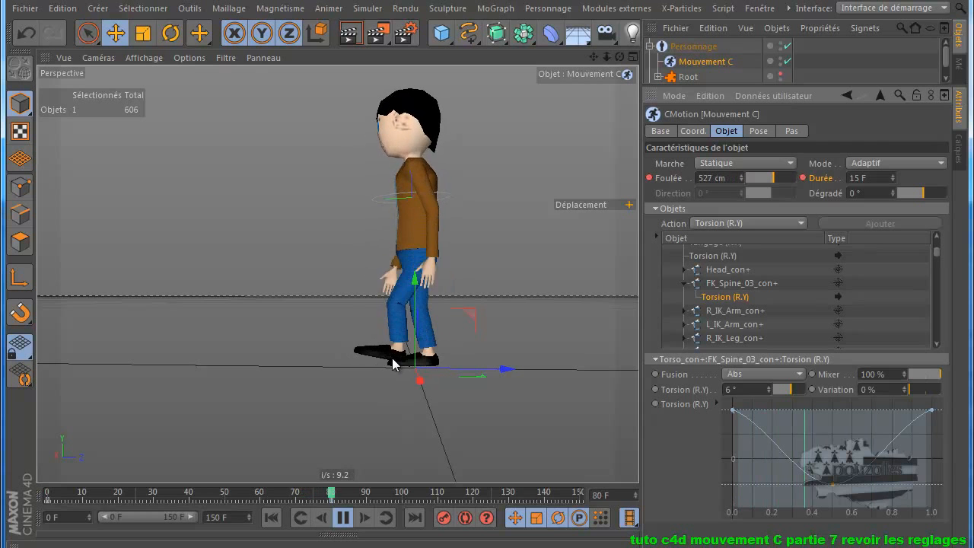
pyautogui.click(344, 518)
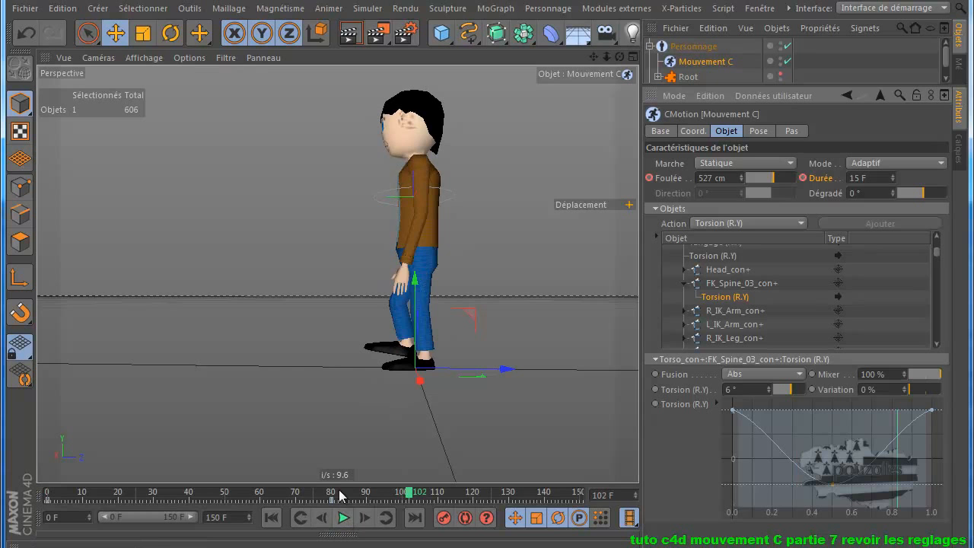
pyautogui.click(48, 496)
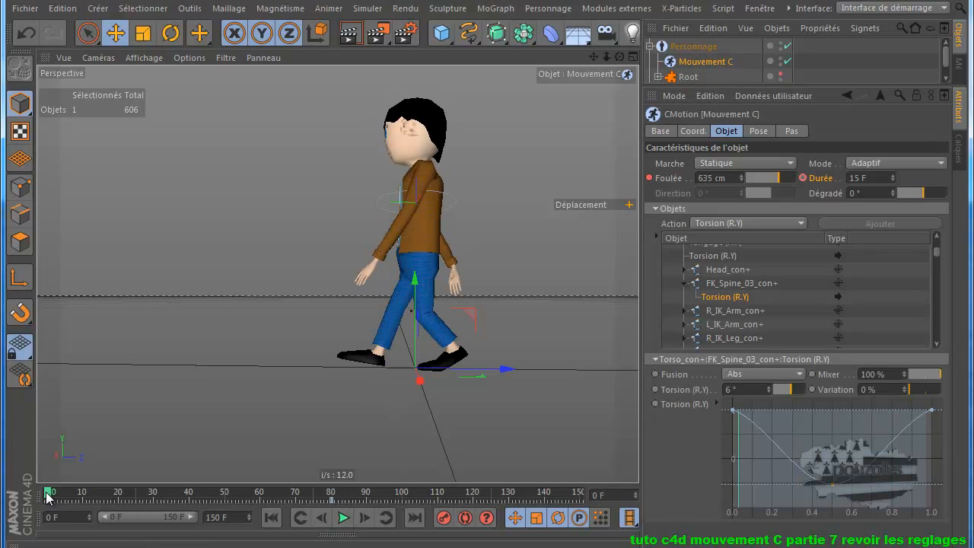
pyautogui.click(862, 178)
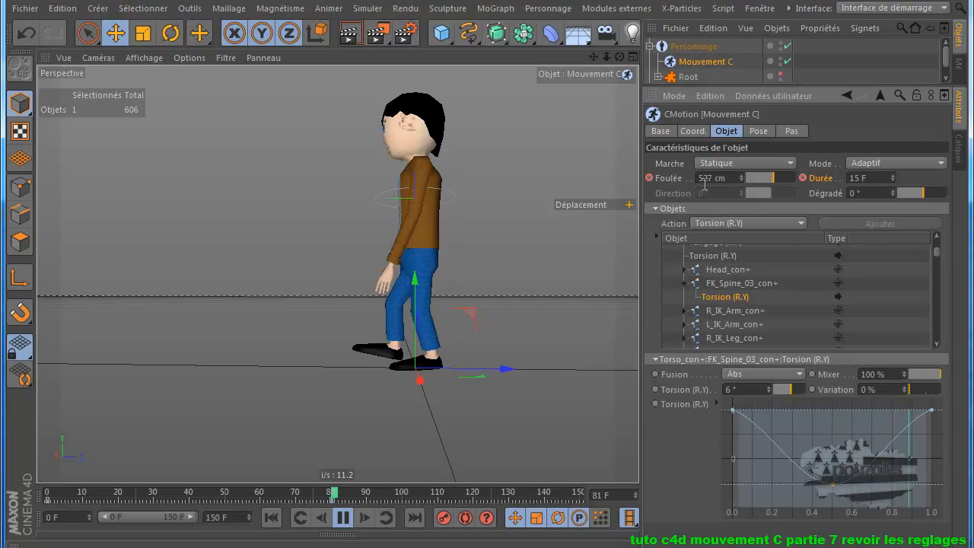
pyautogui.click(344, 518)
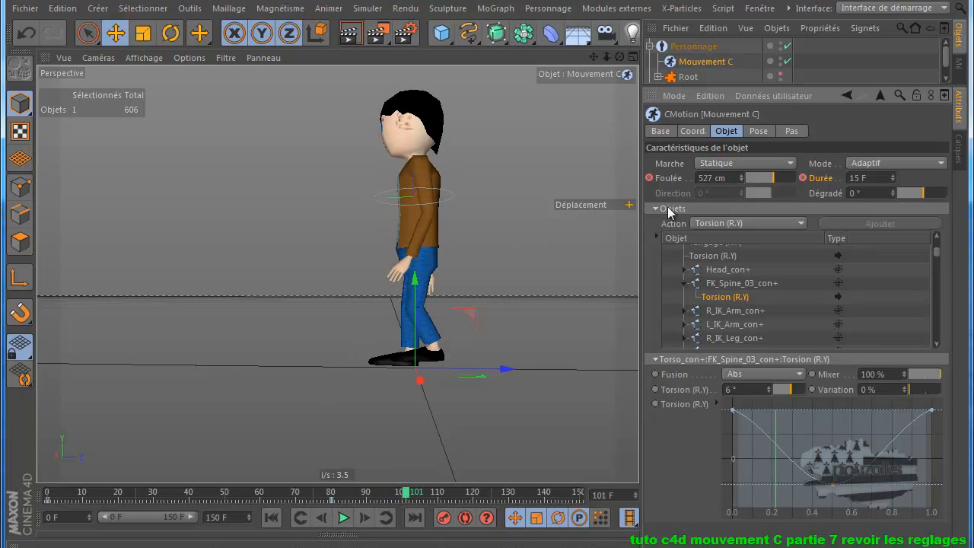
# - Delete the animation tracks of the stride (Foulée) and duration (Durée) parameters
pyautogui.rightClick(673, 179)
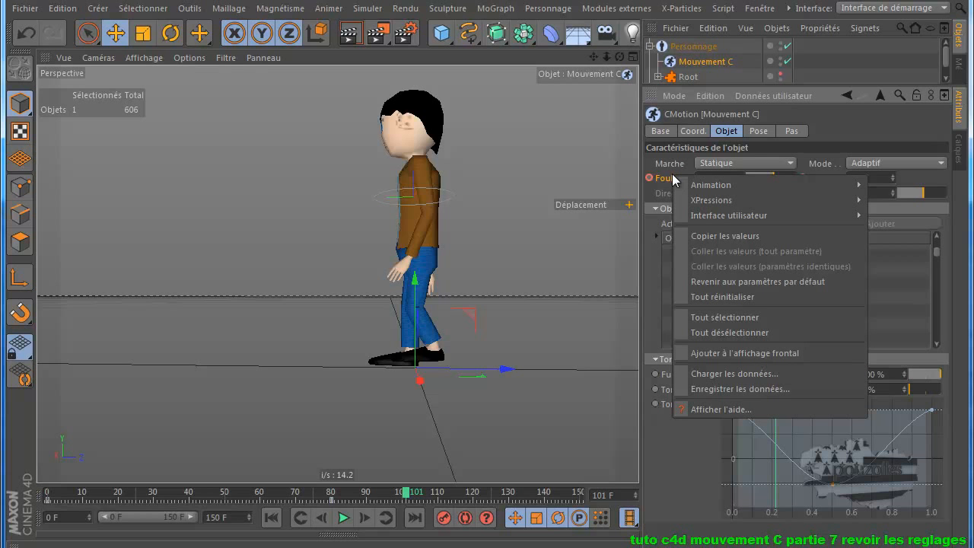
pyautogui.moveTo(728, 203)
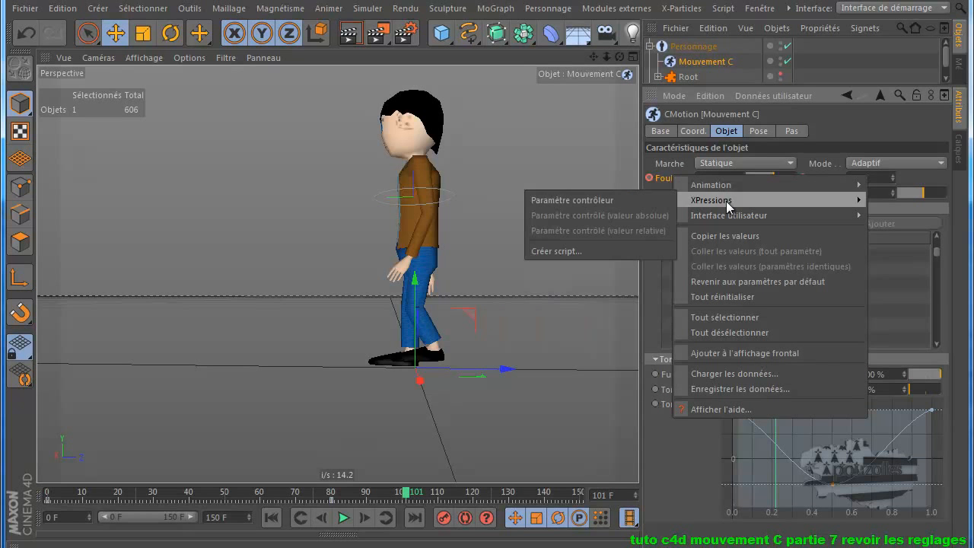
pyautogui.moveTo(722, 185)
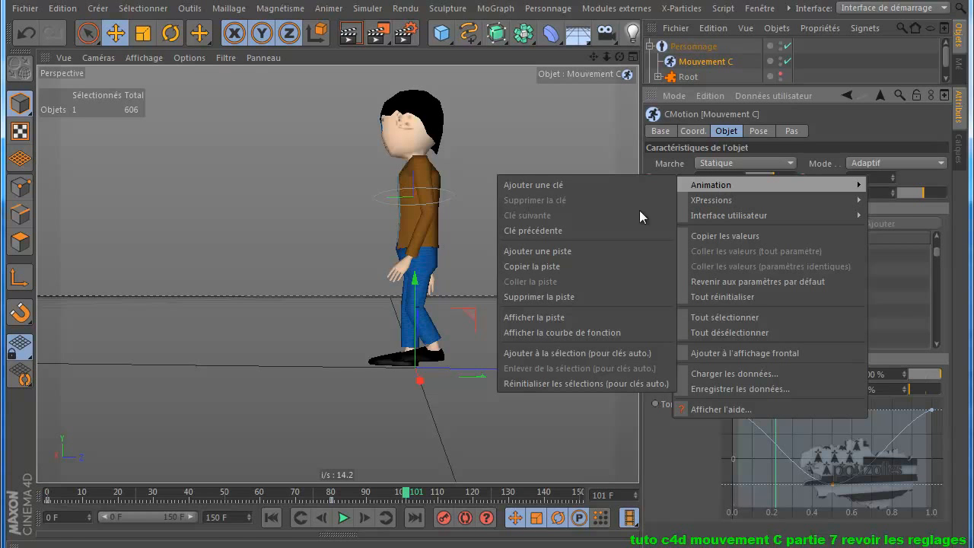
pyautogui.click(556, 296)
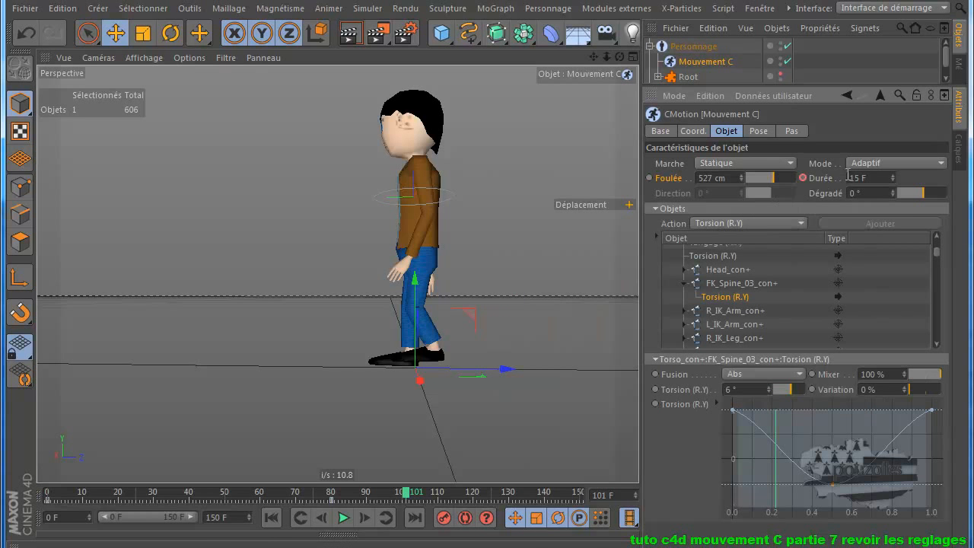
pyautogui.rightClick(822, 179)
pyautogui.moveTo(704, 189)
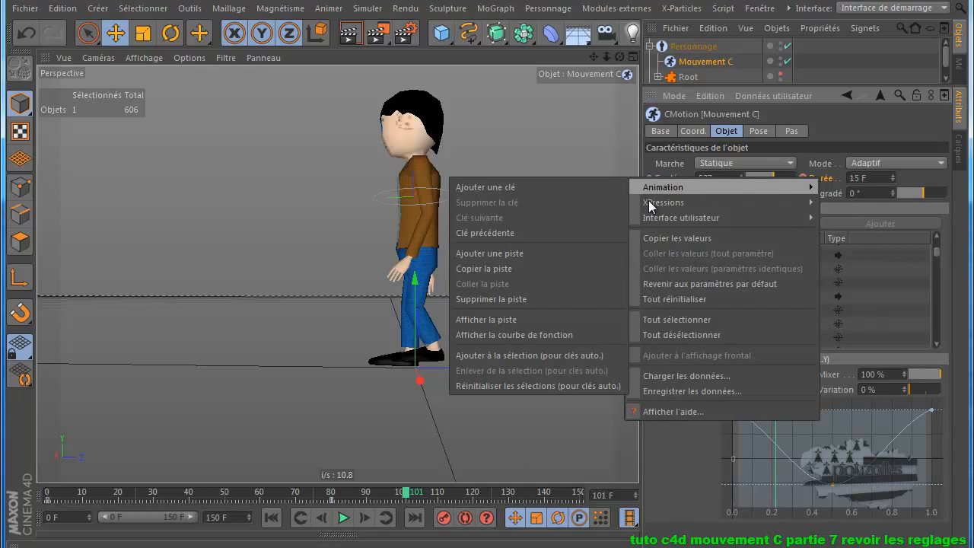
pyautogui.click(514, 299)
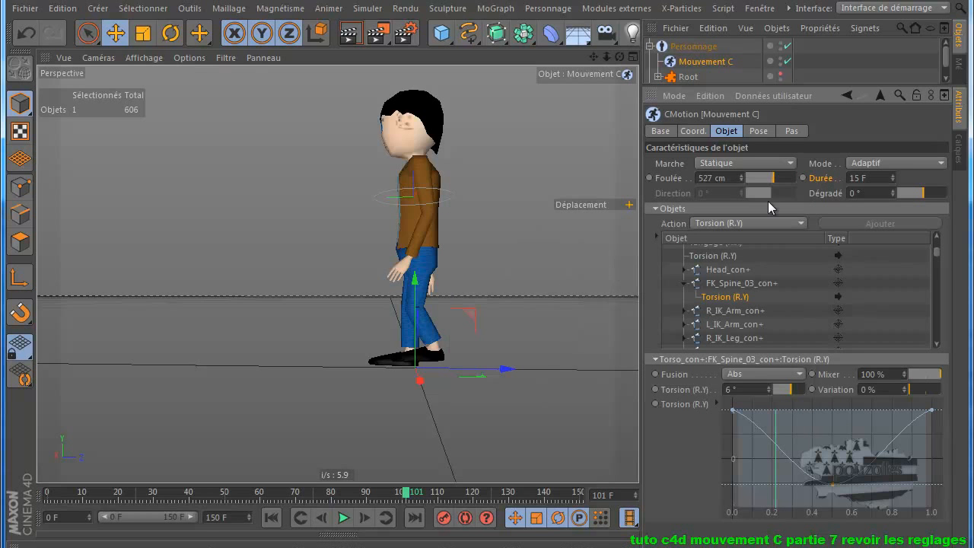
# - Return the CMotion Mode to Interpolé and rewind to frame 0
pyautogui.click(883, 163)
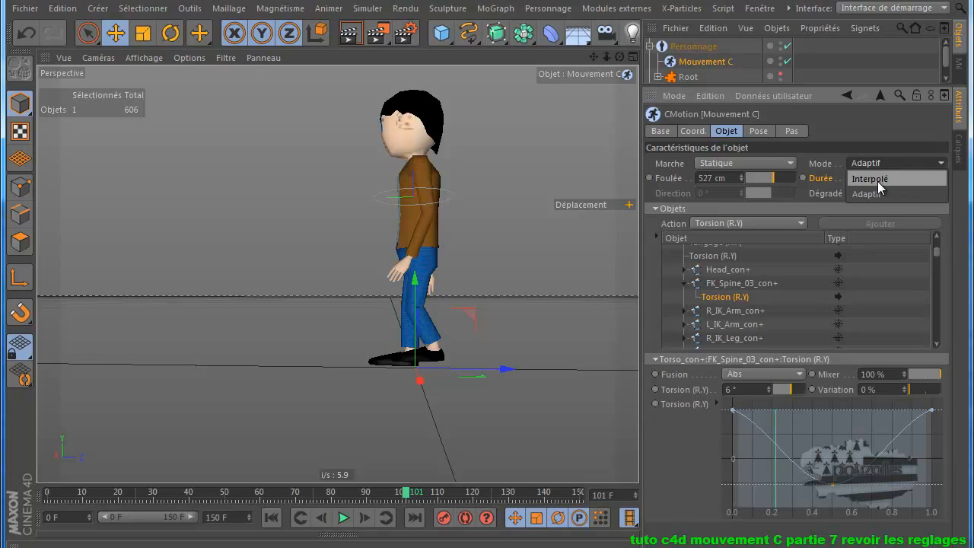
pyautogui.click(875, 179)
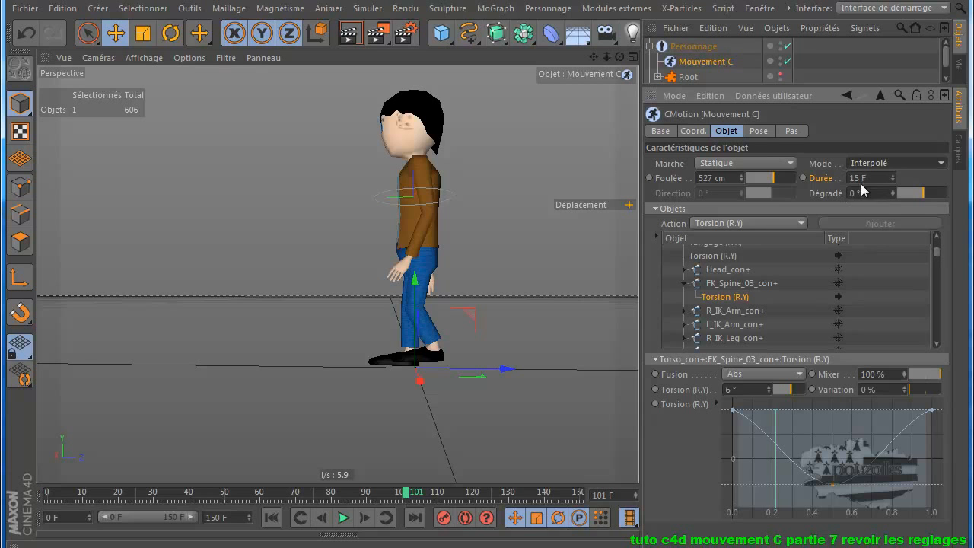
pyautogui.click(271, 518)
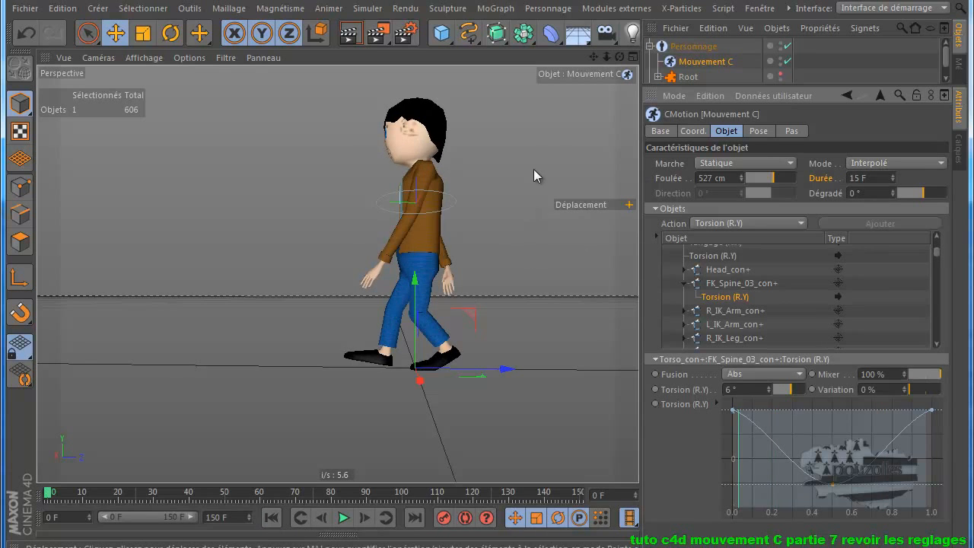
# - Watch the playing walk up close from the character's front and from a three-quarter side view, and stop playback
pyautogui.moveTo(620, 57); pyautogui.dragTo(488, 245)
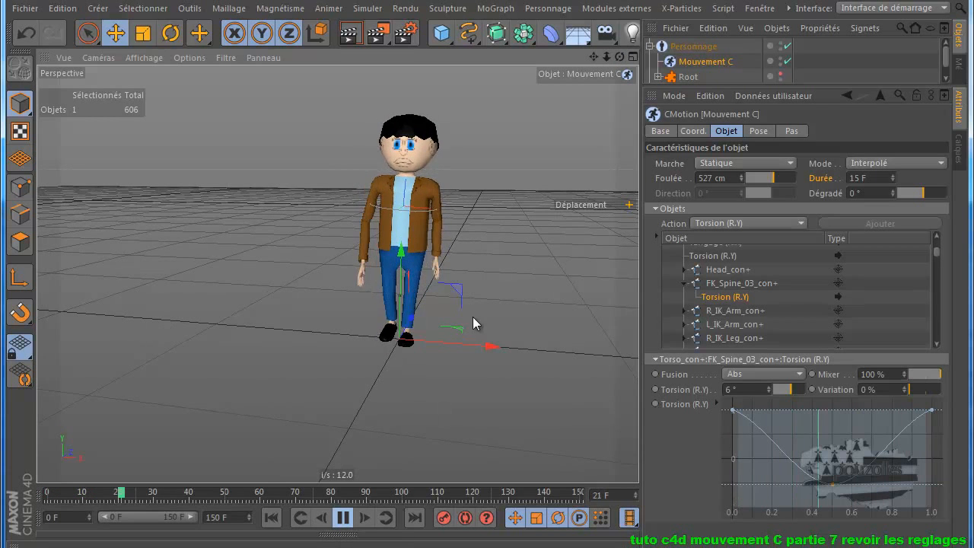
pyautogui.scroll(3, 390, 312)
pyautogui.moveTo(595, 55); pyautogui.dragTo(483, 247)
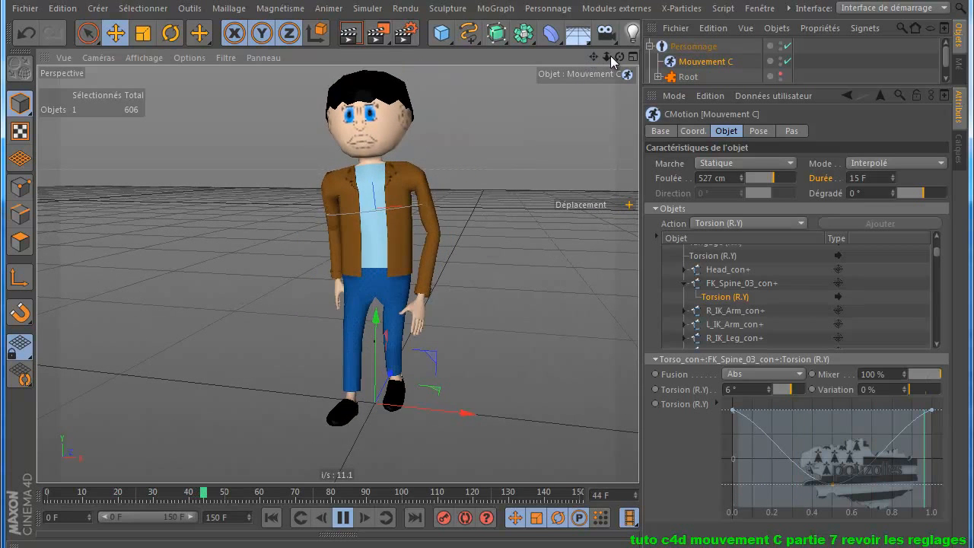
pyautogui.moveTo(618, 54); pyautogui.dragTo(488, 245)
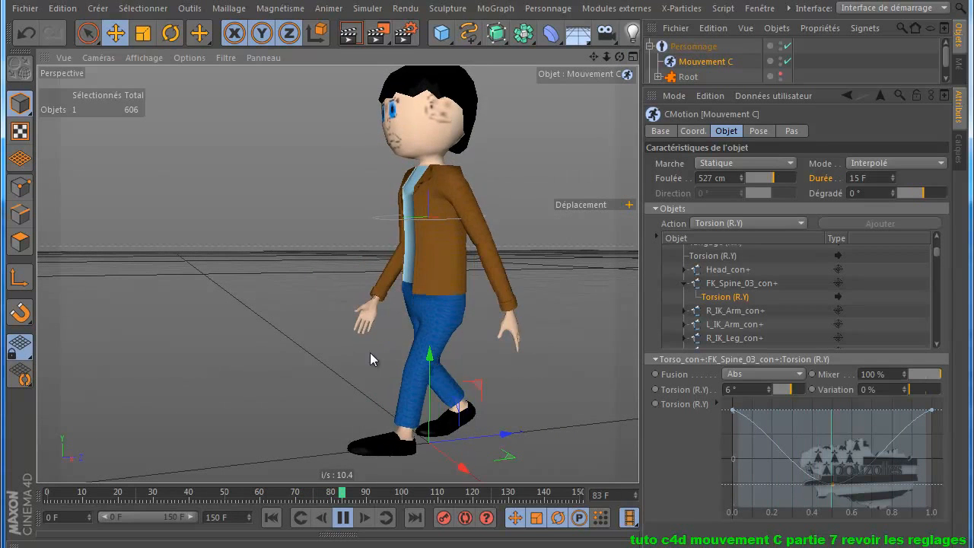
pyautogui.click(344, 519)
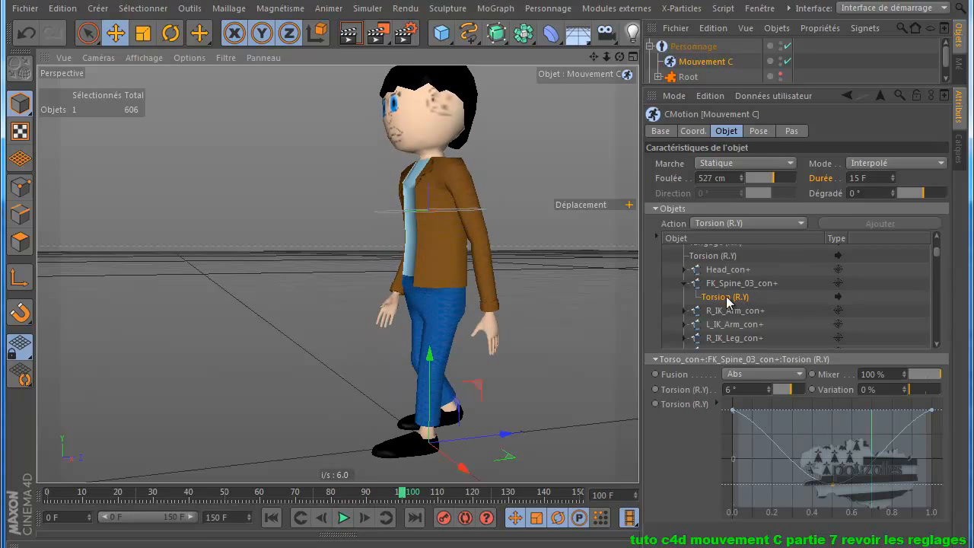
# - Start playback and raise the Torsion (R.Y) of Head_con+ to about 5.865° while viewing the character from three-quarter front
pyautogui.click(686, 283)
pyautogui.click(687, 269)
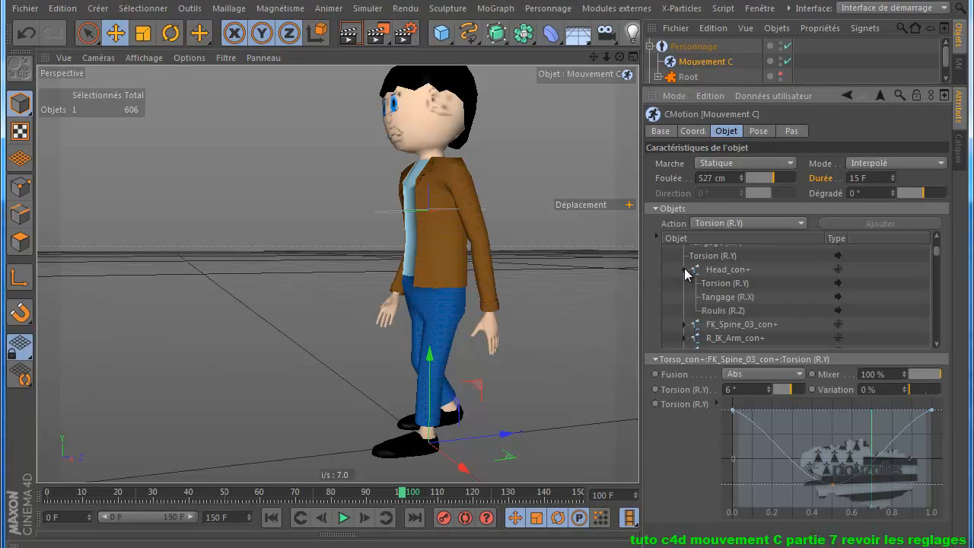
pyautogui.moveTo(623, 55); pyautogui.dragTo(487, 240)
pyautogui.moveTo(619, 56); pyautogui.dragTo(489, 240)
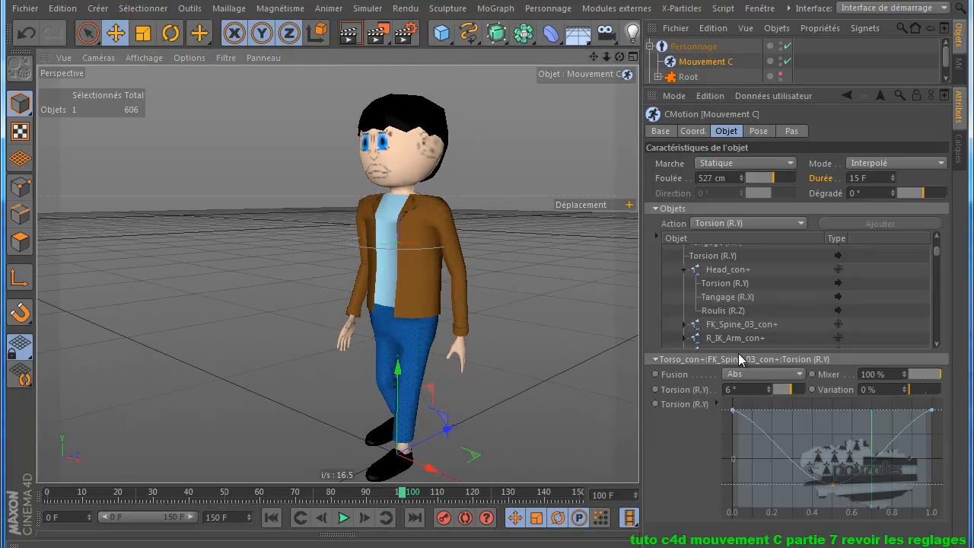
pyautogui.click(719, 286)
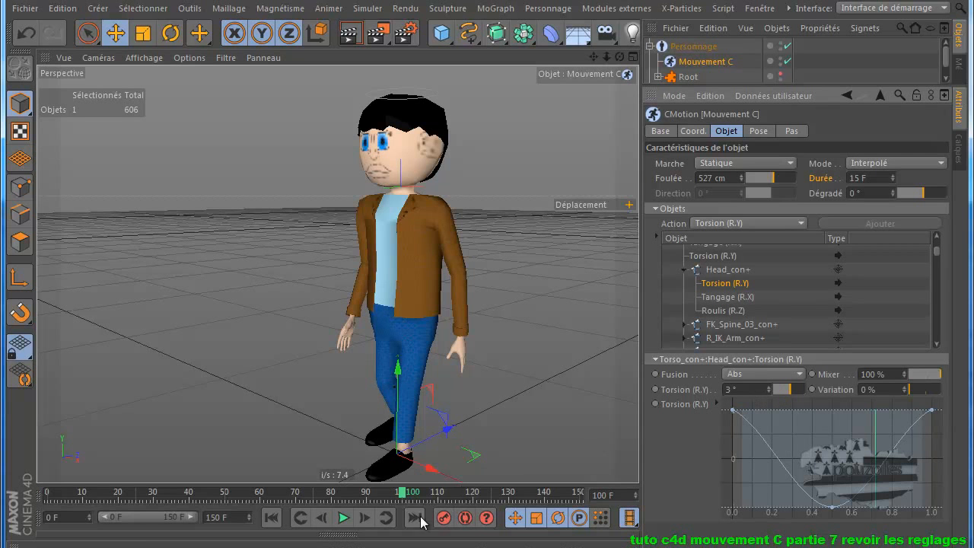
pyautogui.click(343, 518)
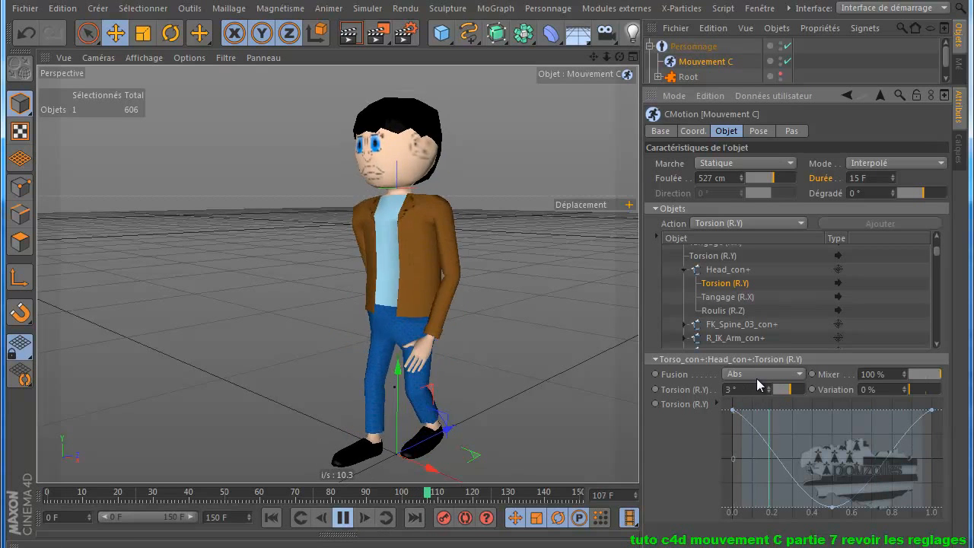
pyautogui.moveTo(767, 387); pyautogui.dragTo(770, 392)
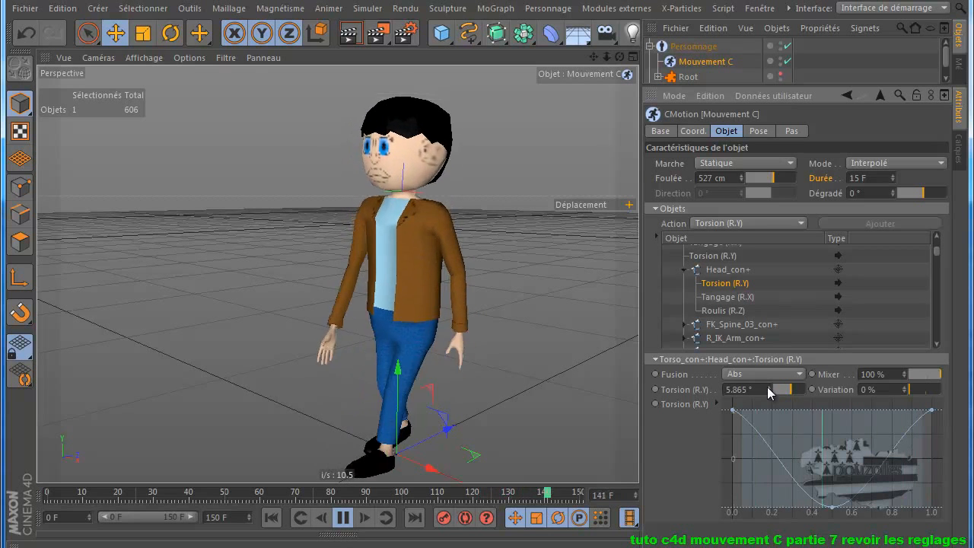
# - Raise the head controller's Tangage (R.X) to about 6.011° while the walk plays
pyautogui.click(723, 298)
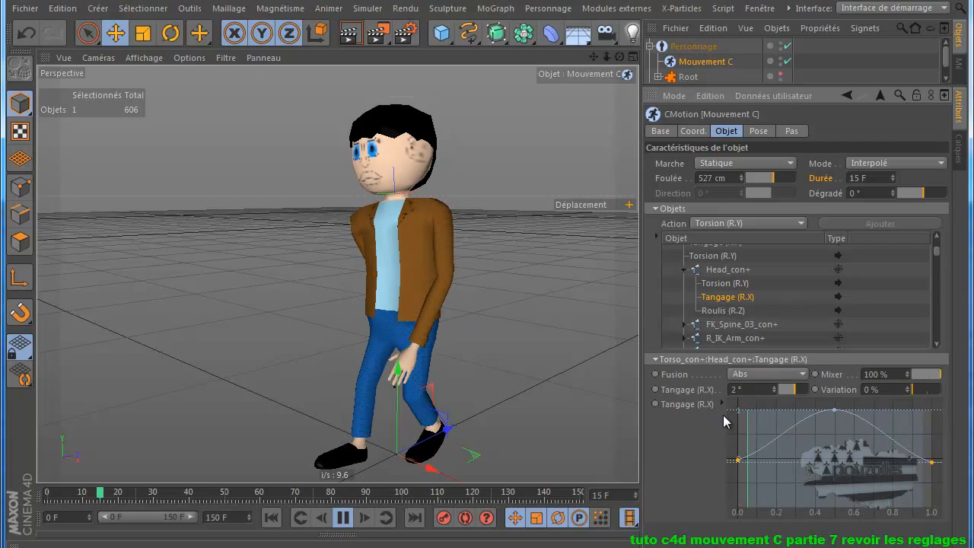
pyautogui.click(773, 387)
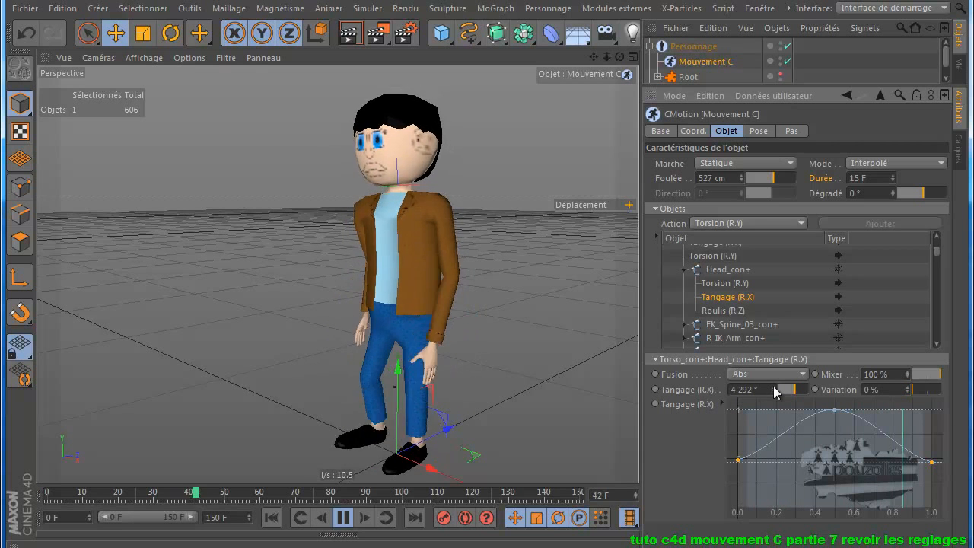
pyautogui.click(775, 390)
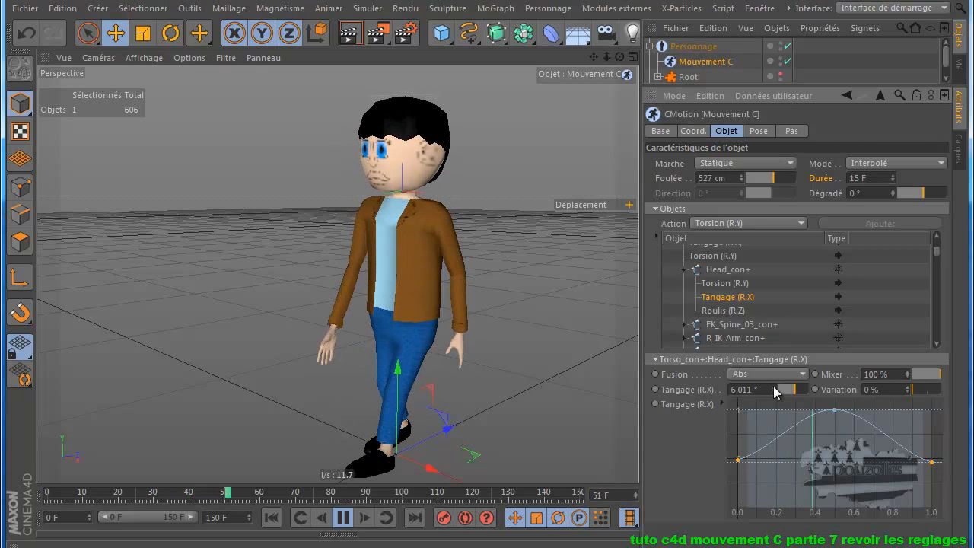
# - Raise the head controller's Roulis (R.Z) to about 4.843° and collapse its list of actions
pyautogui.click(720, 312)
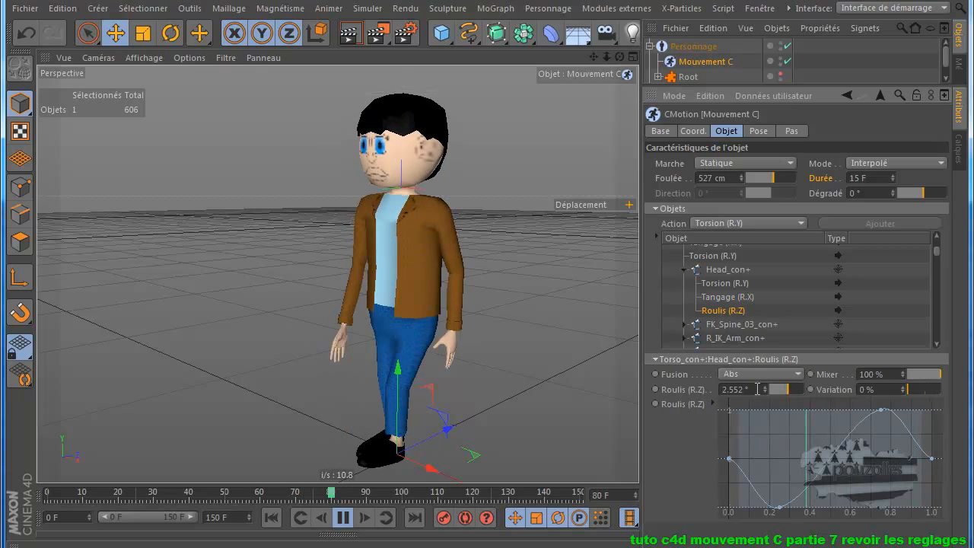
pyautogui.click(765, 391)
pyautogui.click(765, 390)
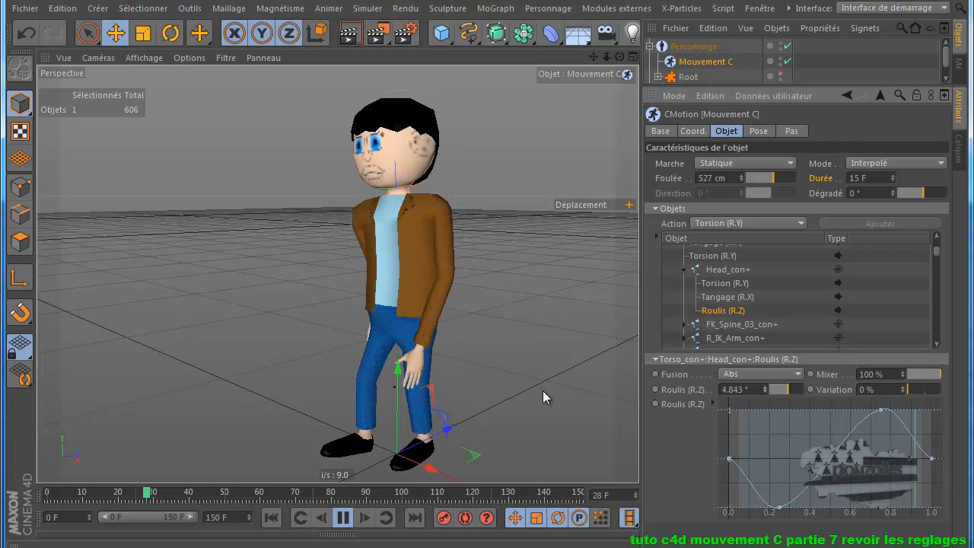
pyautogui.click(683, 269)
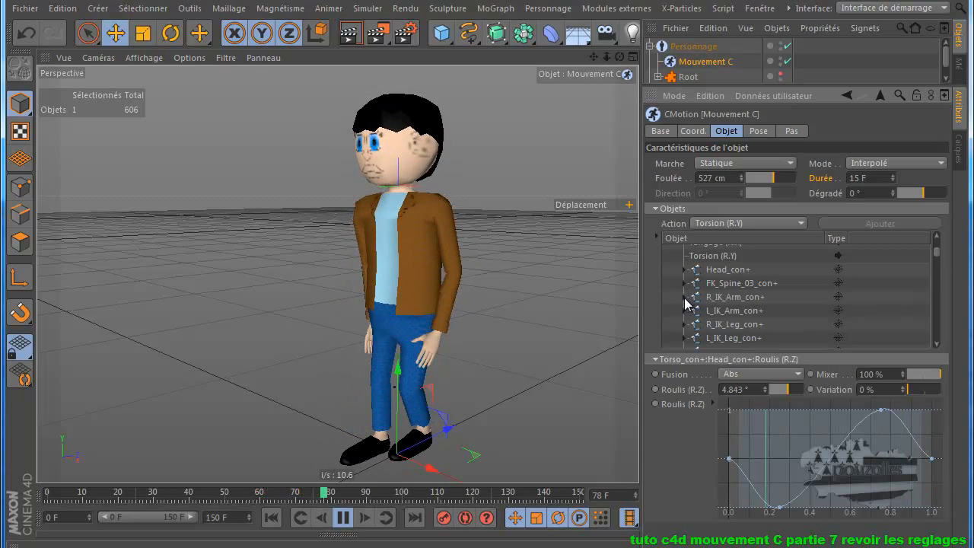
# - Try several elevations for the Lift (P.Y) action of Torso_con+ during playback and settle on about 19.297 cm
pyautogui.scroll(3, 731, 303)
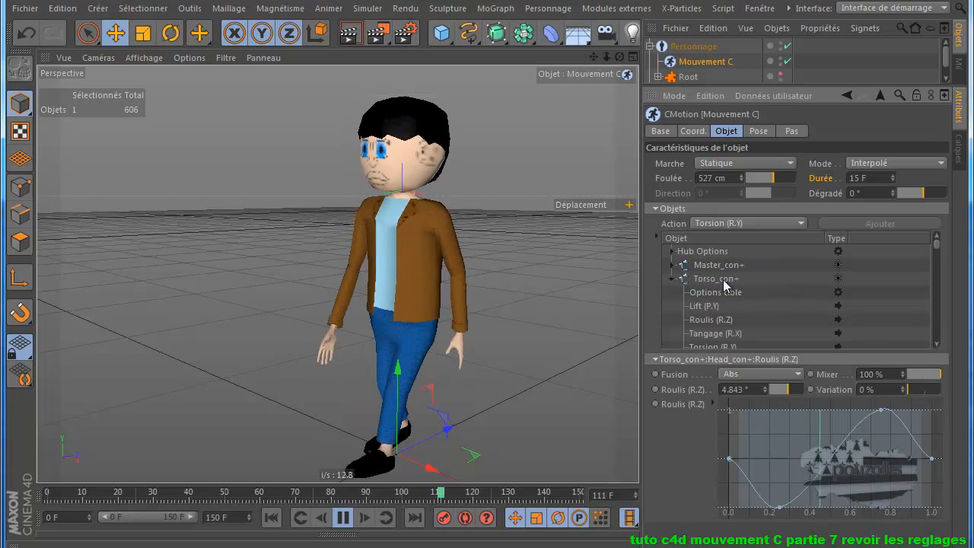
pyautogui.click(704, 305)
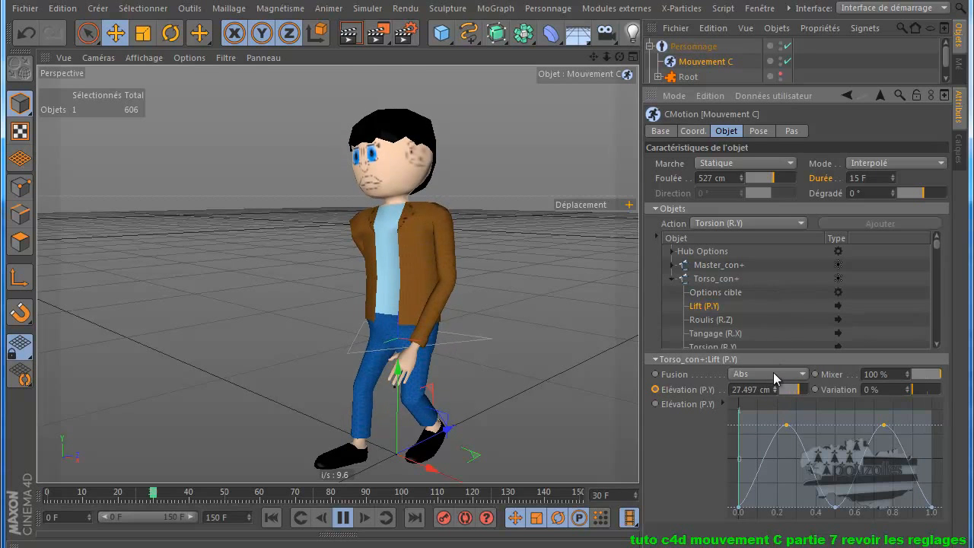
pyautogui.moveTo(781, 439); pyautogui.dragTo(776, 391)
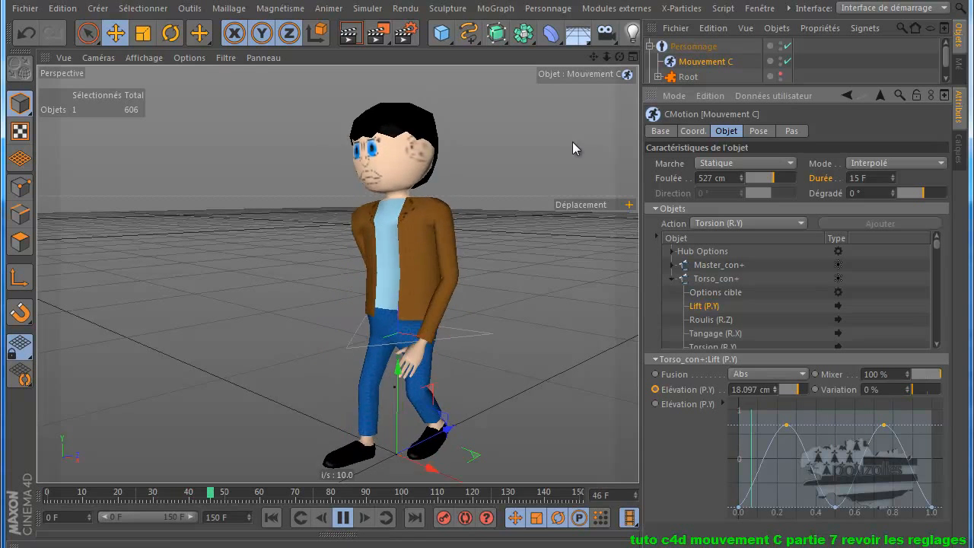
pyautogui.moveTo(476, 236); pyautogui.dragTo(488, 240)
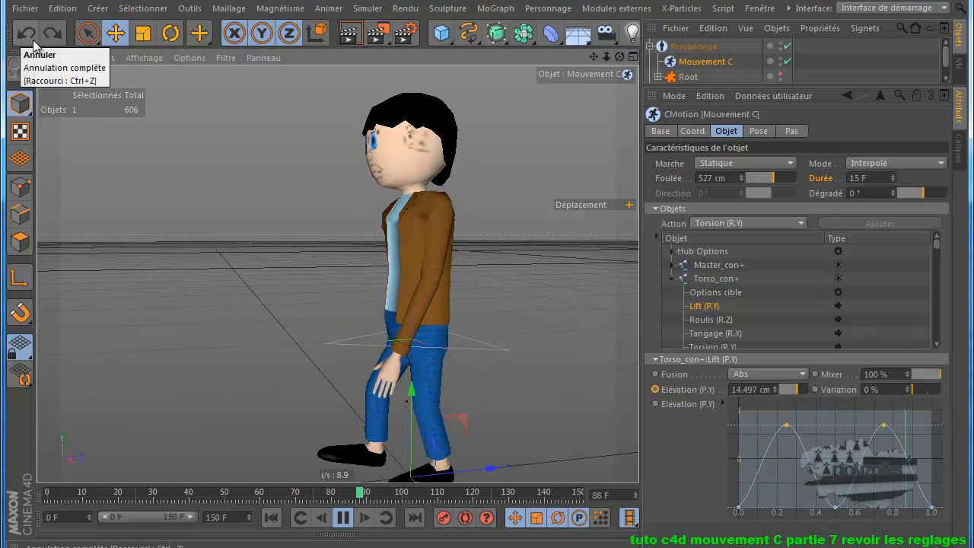
pyautogui.click(774, 387)
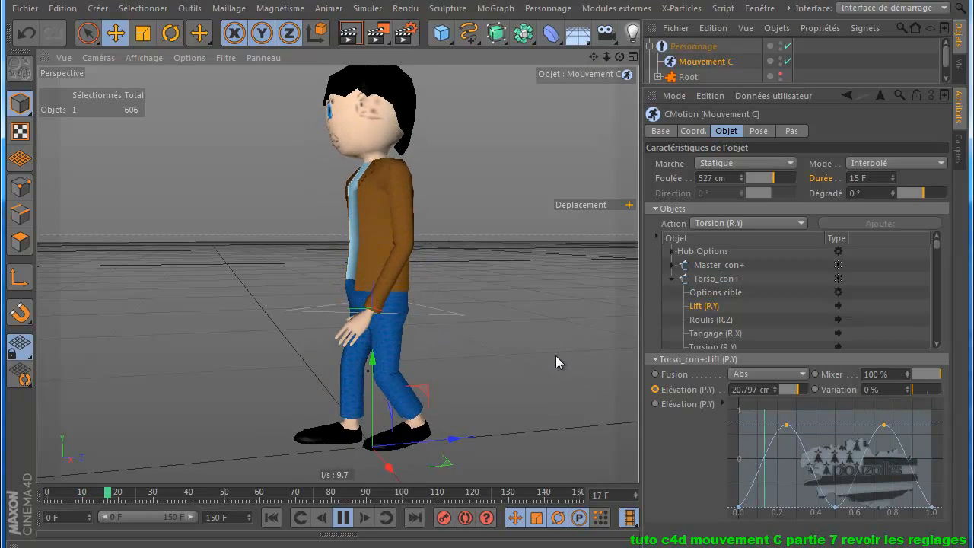
pyautogui.click(775, 392)
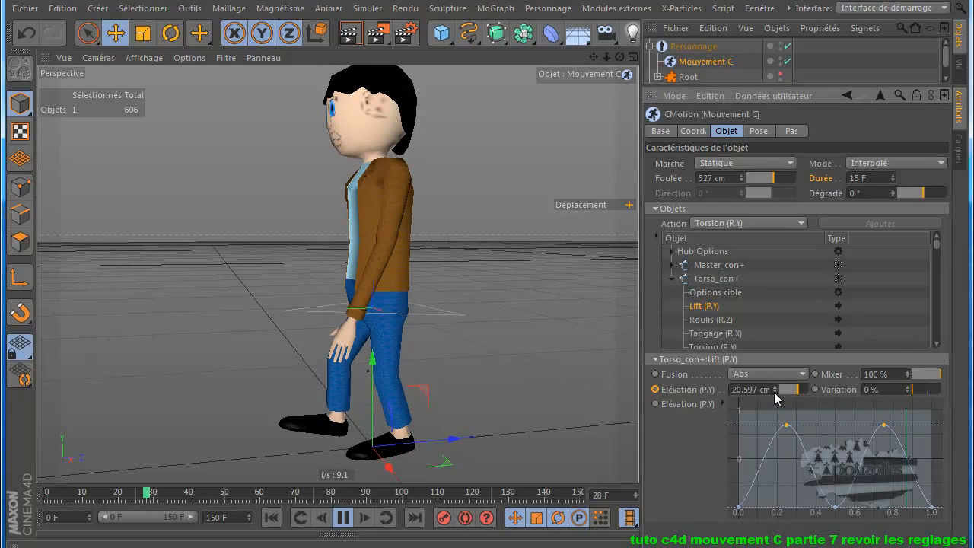
pyautogui.click(774, 391)
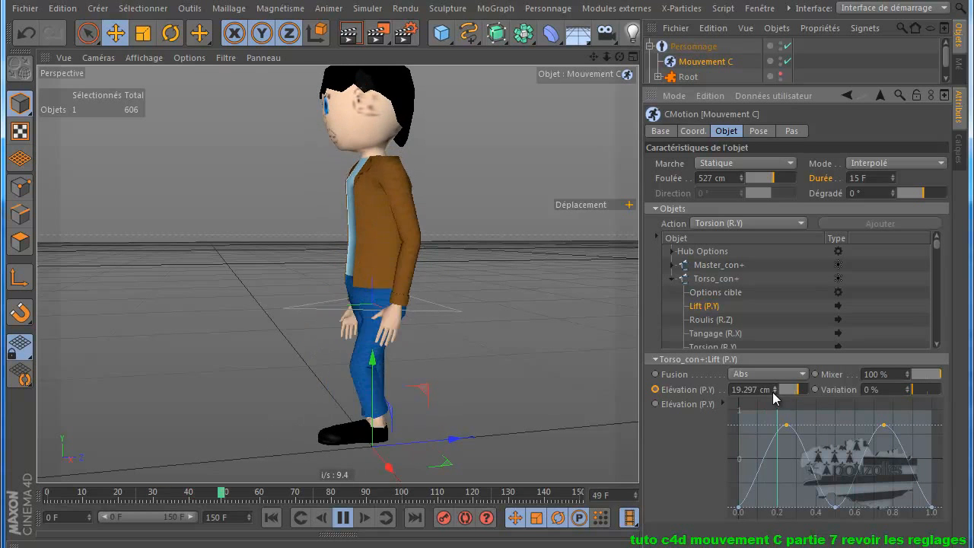
# - Set the torso's Roulis (R.Z) to about 10.865° and its Tangage (R.X) to about 5.292° while watching from the front
pyautogui.click(700, 320)
pyautogui.moveTo(619, 60); pyautogui.dragTo(491, 239)
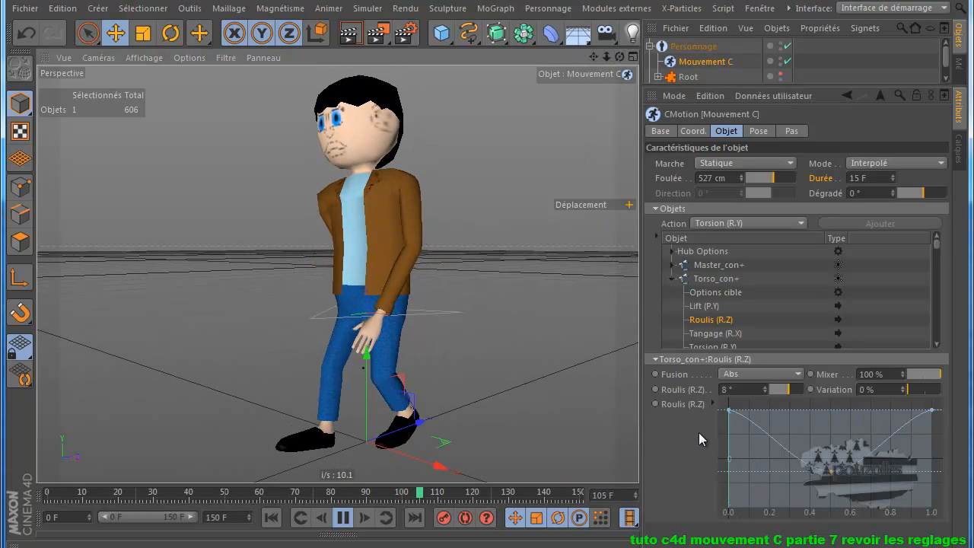
pyautogui.click(765, 386)
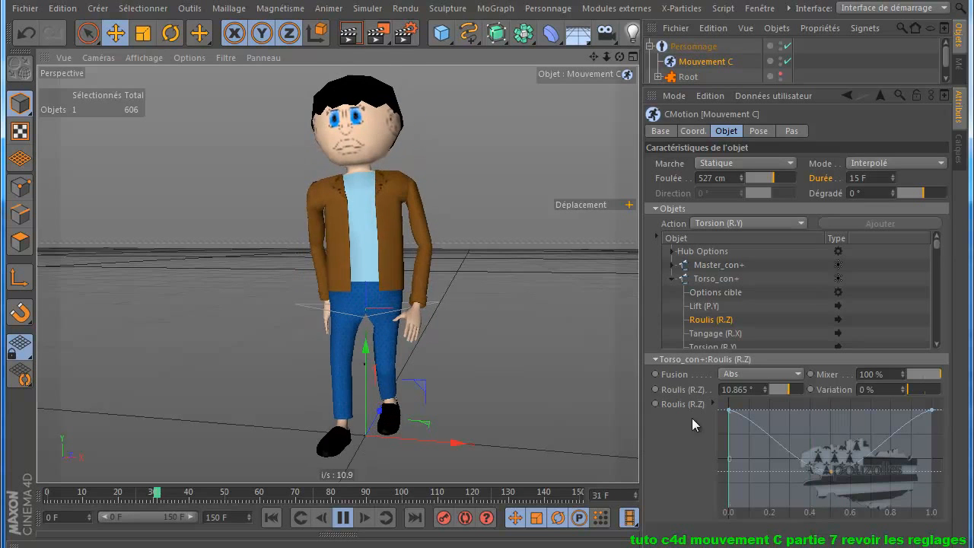
pyautogui.click(707, 334)
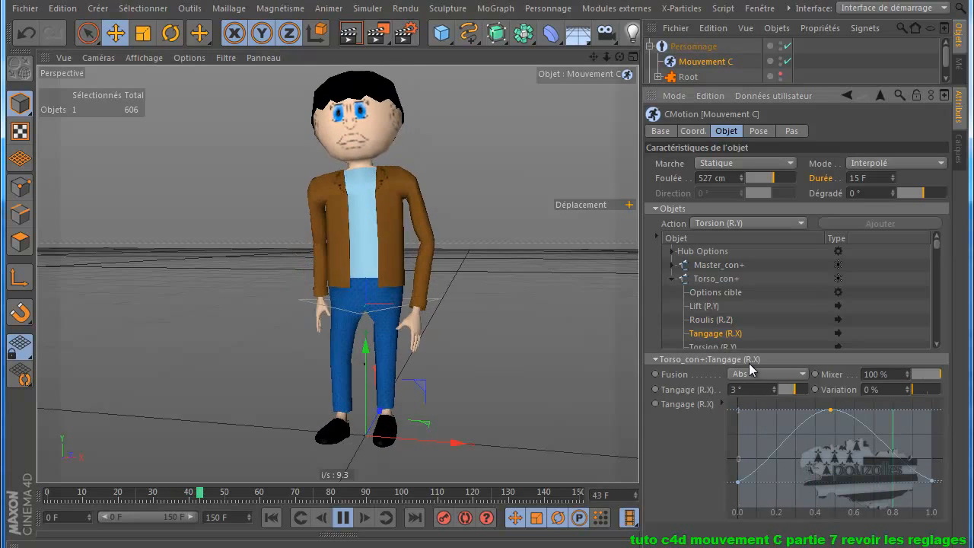
pyautogui.click(774, 387)
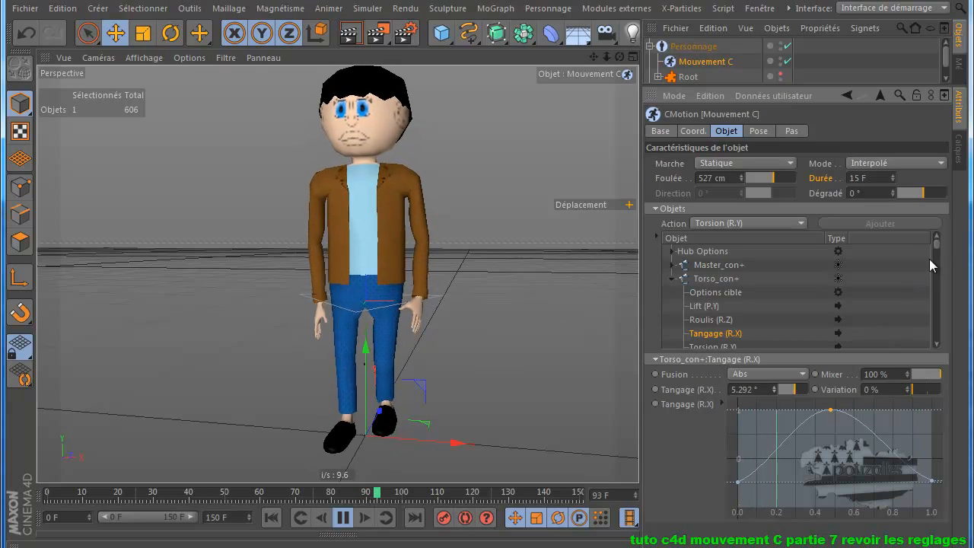
# - Examine the Head Controls settings of the Head_con+ object, including Follow Chest and Squash & Stretch, and rewind the animation to frame 0
pyautogui.moveTo(934, 242); pyautogui.dragTo(936, 251)
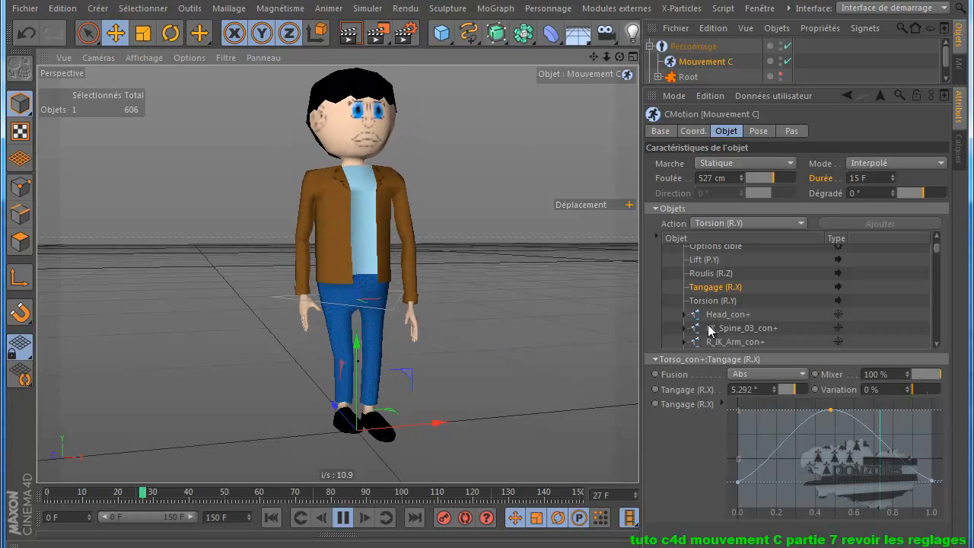
pyautogui.scroll(2, 711, 331)
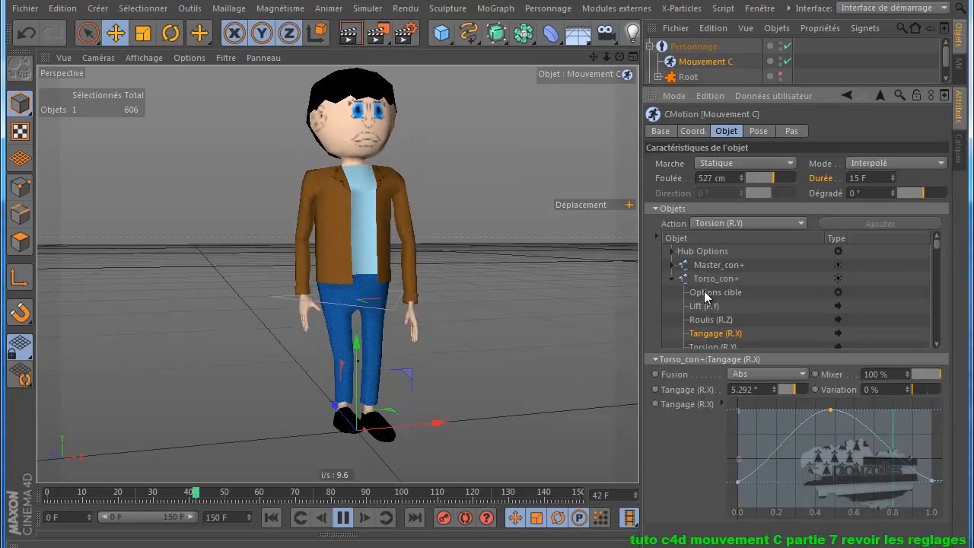
pyautogui.scroll(-3, 715, 297)
pyautogui.click(718, 271)
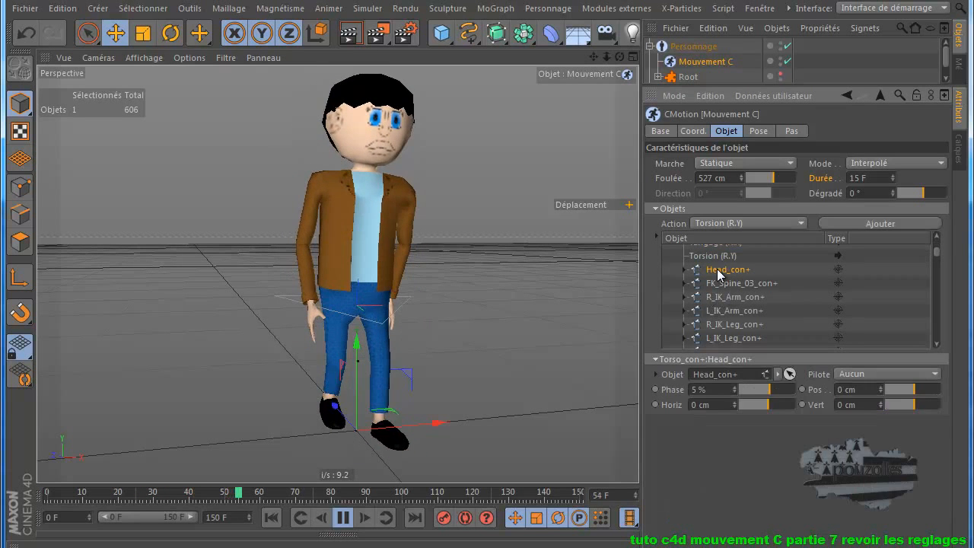
pyautogui.click(657, 374)
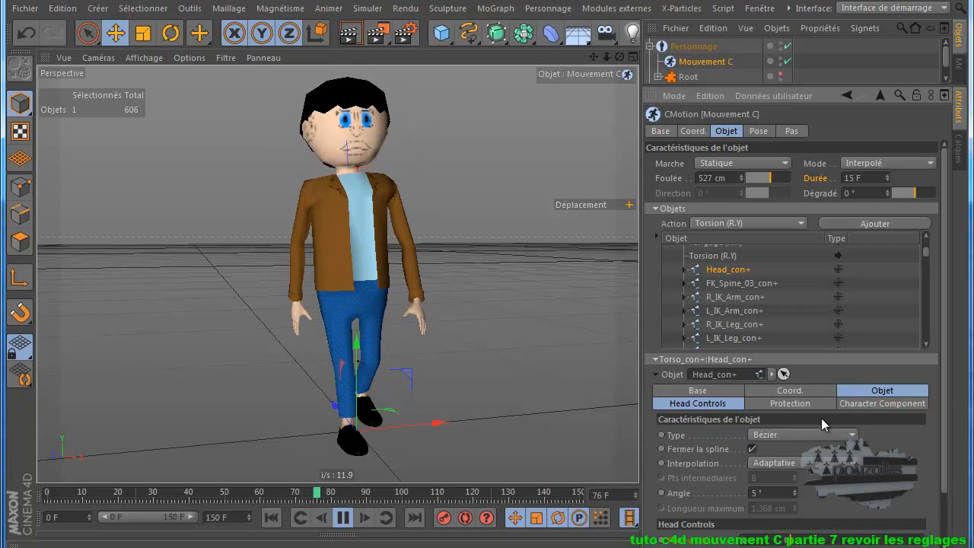
pyautogui.click(694, 405)
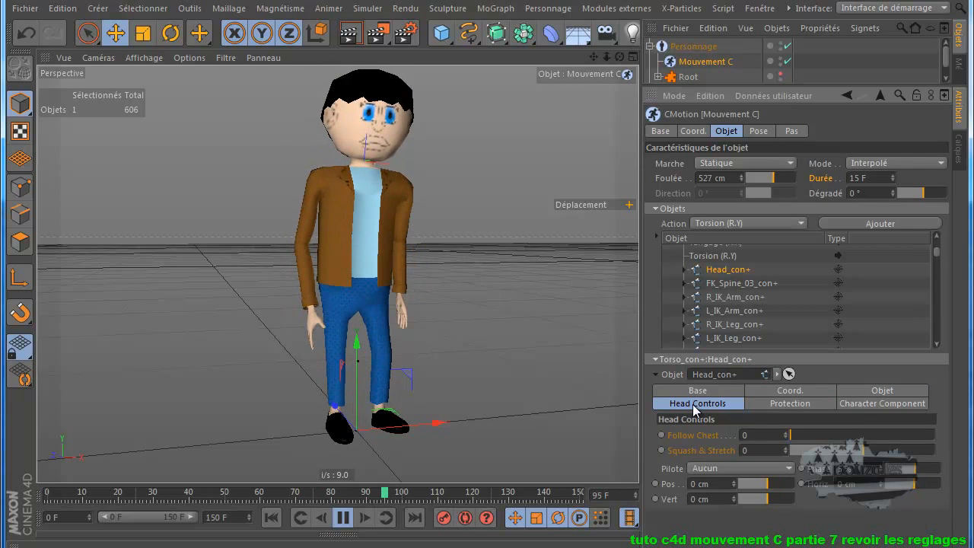
pyautogui.click(344, 519)
pyautogui.click(272, 518)
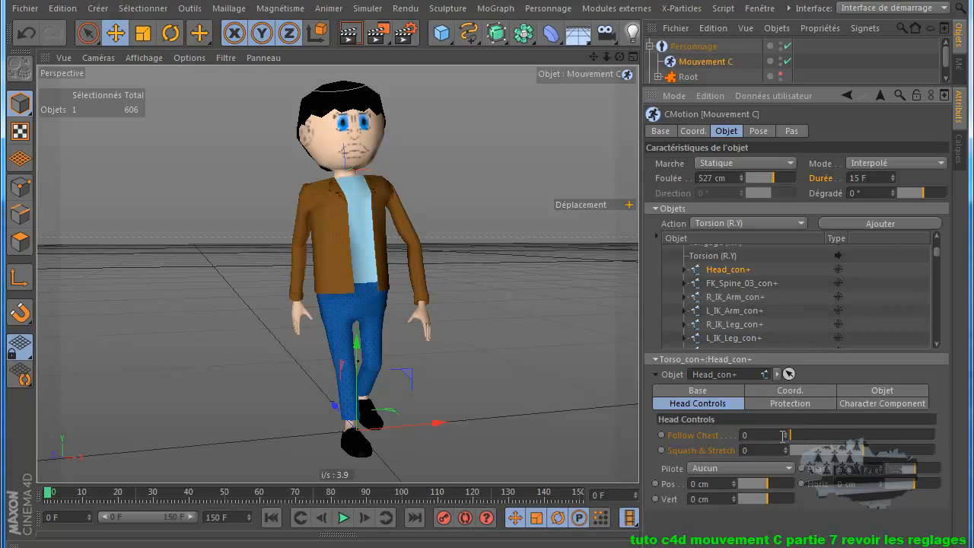
# - Watch the walk from the side and adjust the torso's Tangage (R.X), trying low and negative angles before settling on about 4.146°
pyautogui.moveTo(618, 58); pyautogui.dragTo(460, 228)
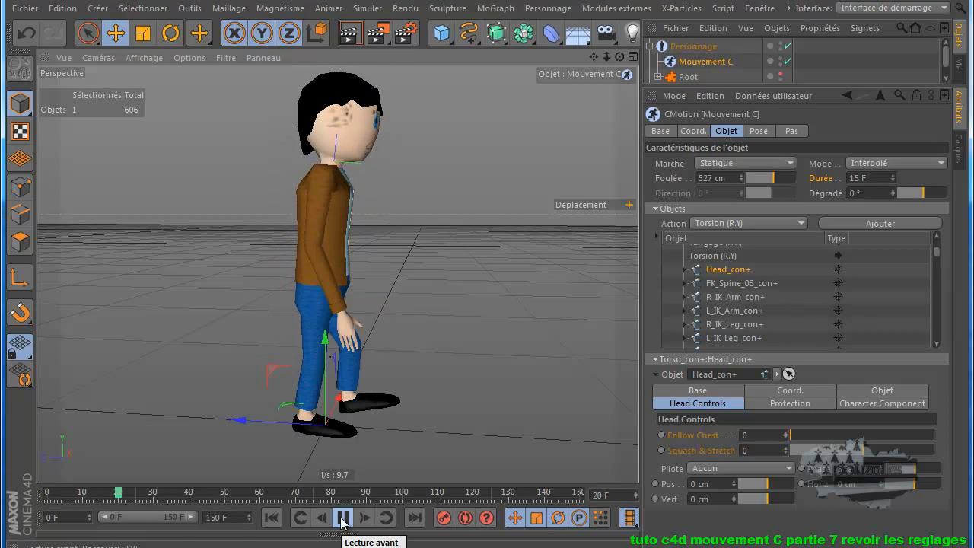
pyautogui.click(343, 519)
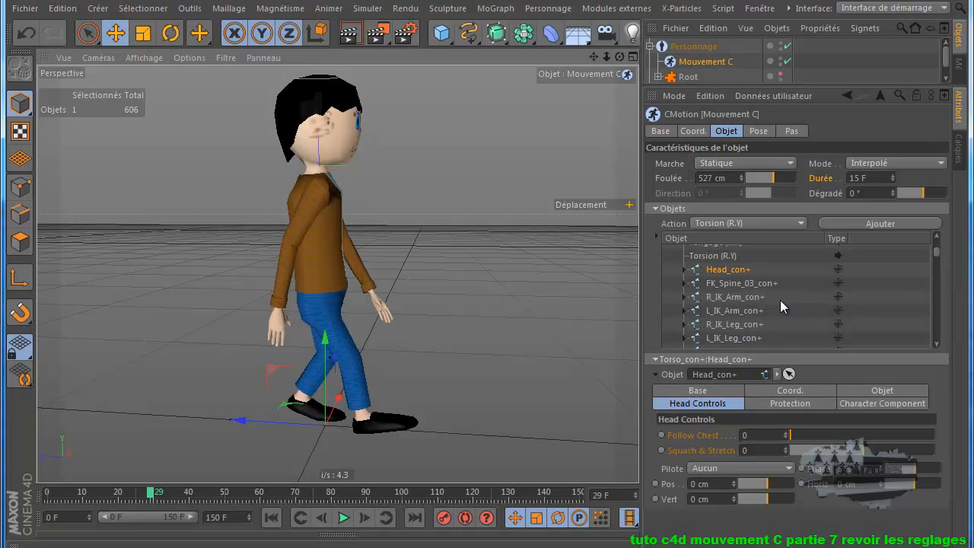
pyautogui.scroll(2, 780, 300)
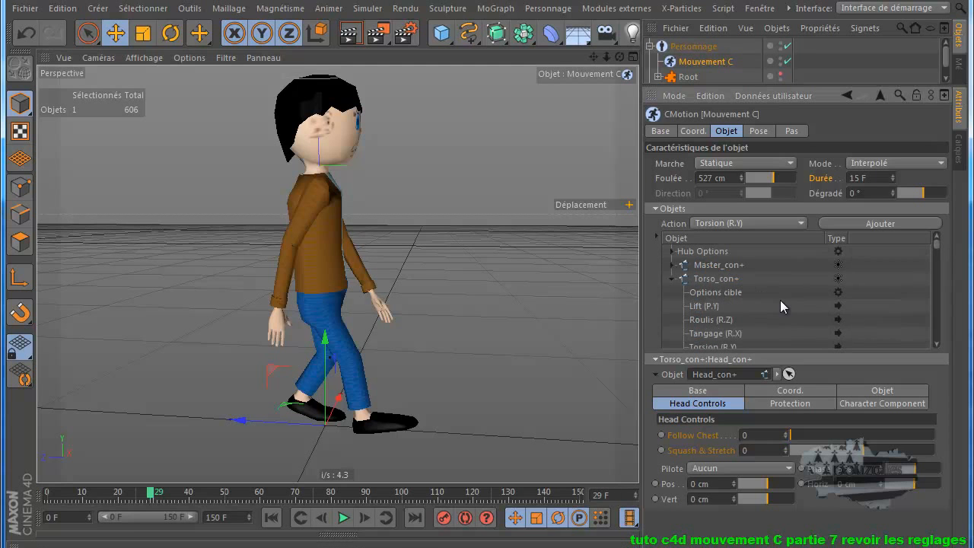
pyautogui.click(701, 335)
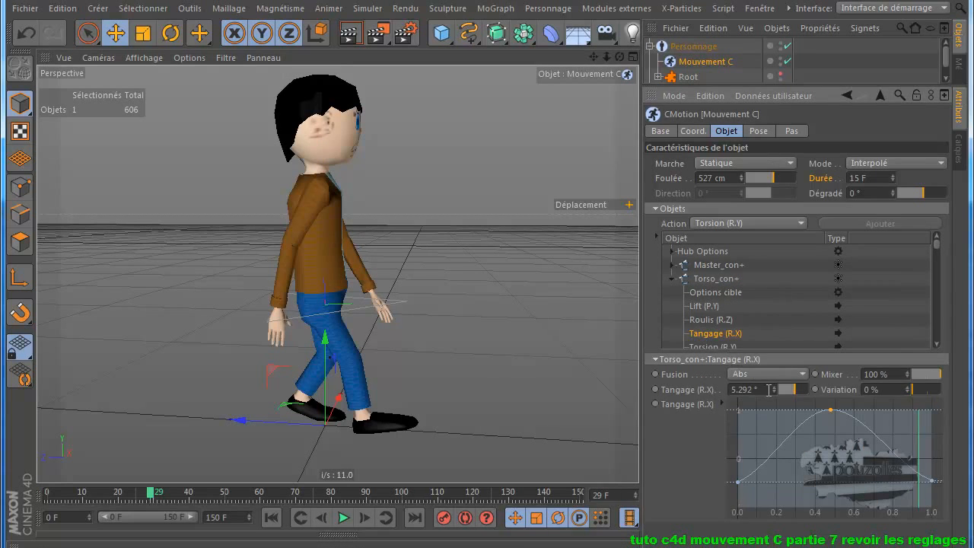
pyautogui.moveTo(775, 391); pyautogui.dragTo(776, 392)
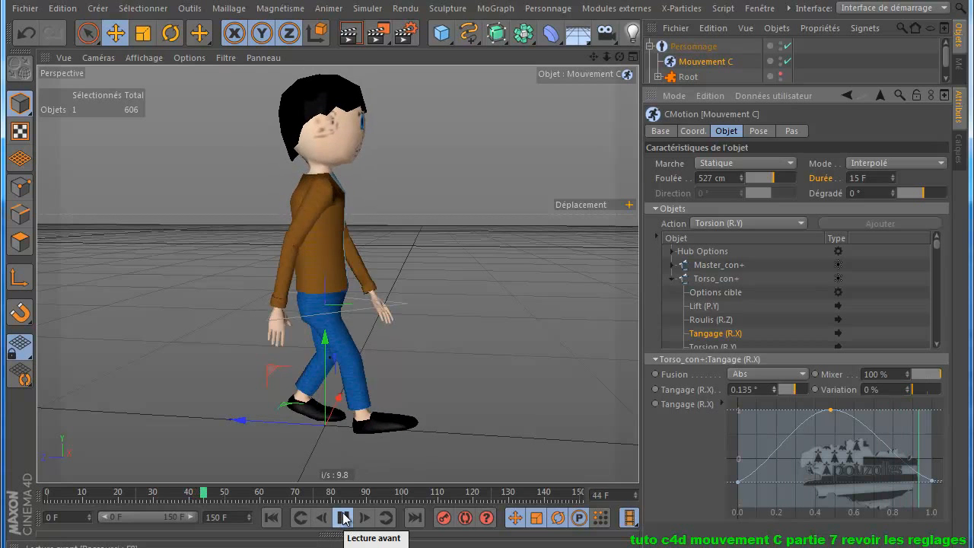
pyautogui.click(774, 392)
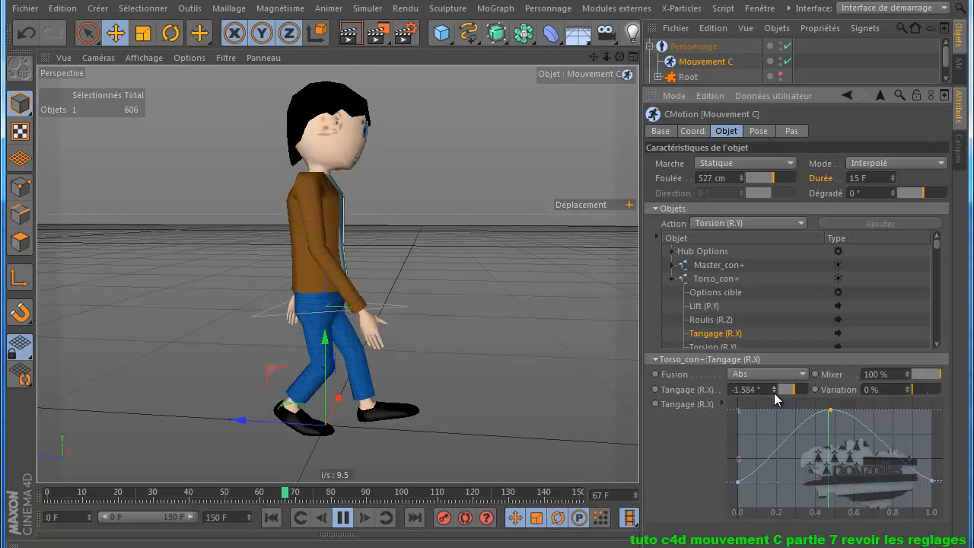
pyautogui.moveTo(776, 390); pyautogui.dragTo(774, 390)
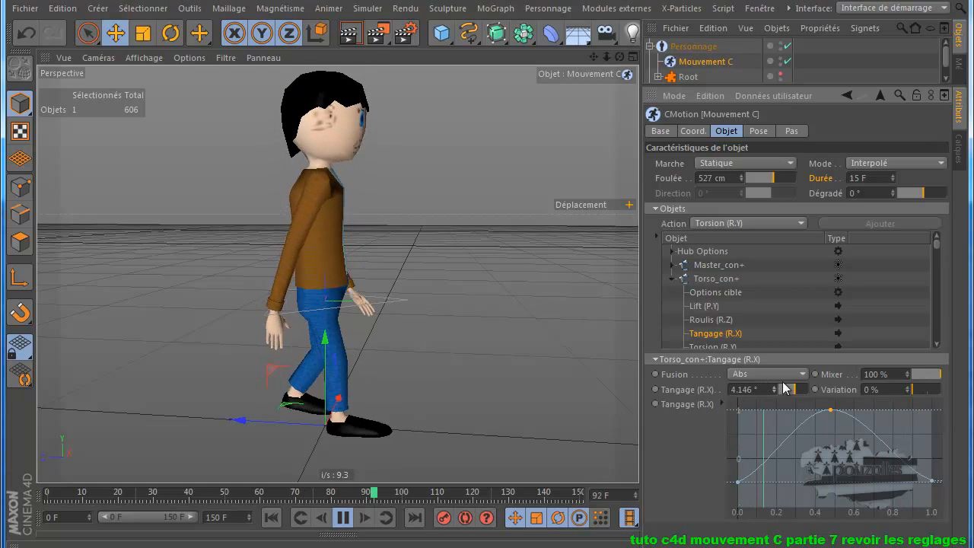
# - Set the torso's Tangage (R.X) to 3° and stop the playback
pyautogui.moveTo(776, 390); pyautogui.dragTo(776, 398)
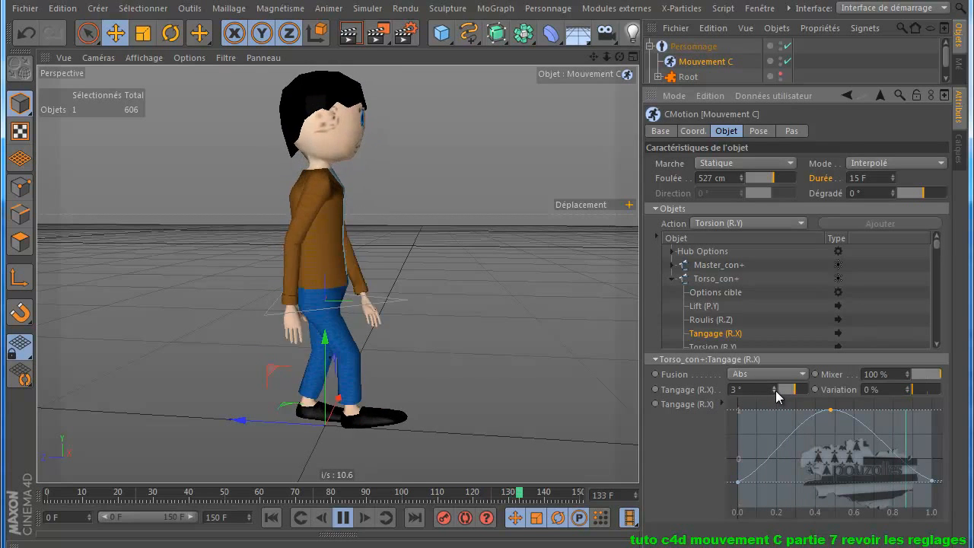
pyautogui.click(343, 517)
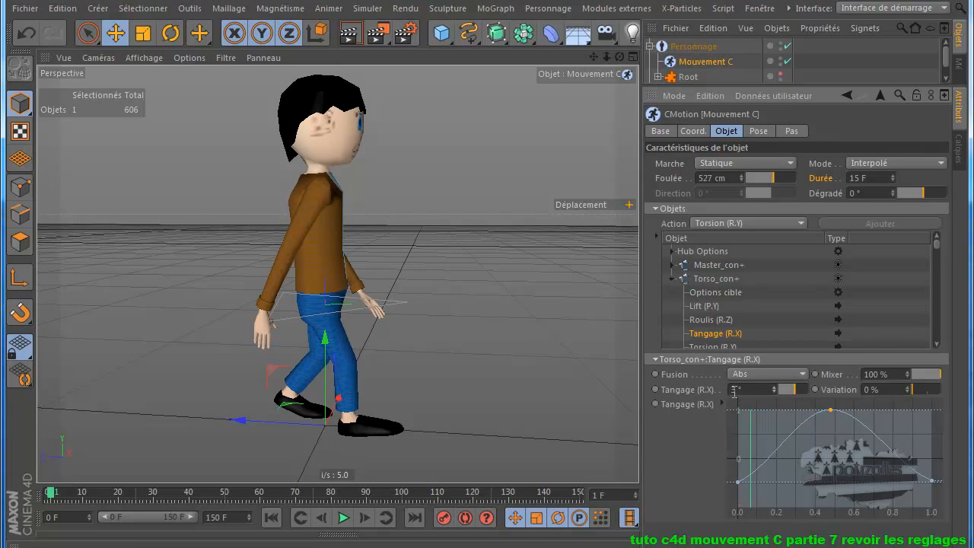
# - Try several Follow Chest values on Head_con+ during playback, ending at 9
pyautogui.scroll(-3, 703, 314)
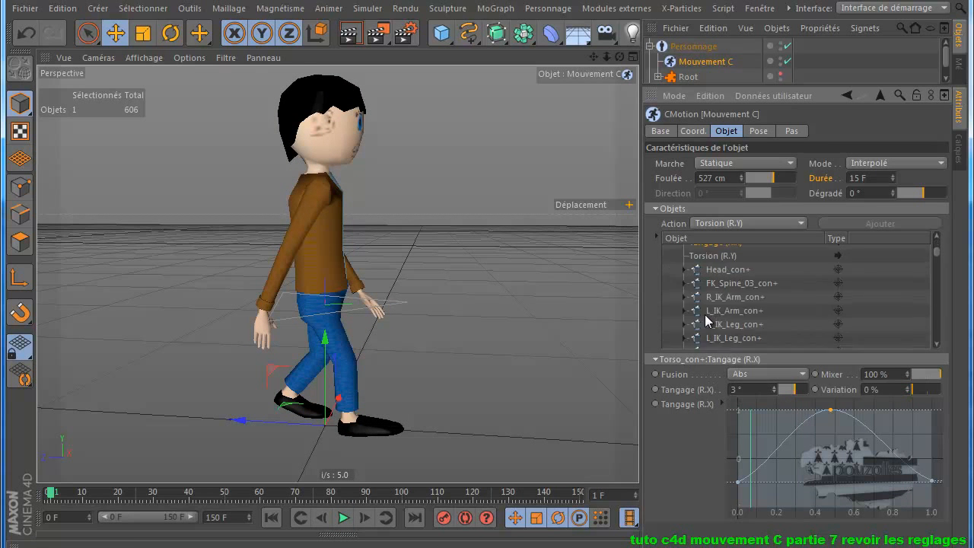
pyautogui.click(720, 271)
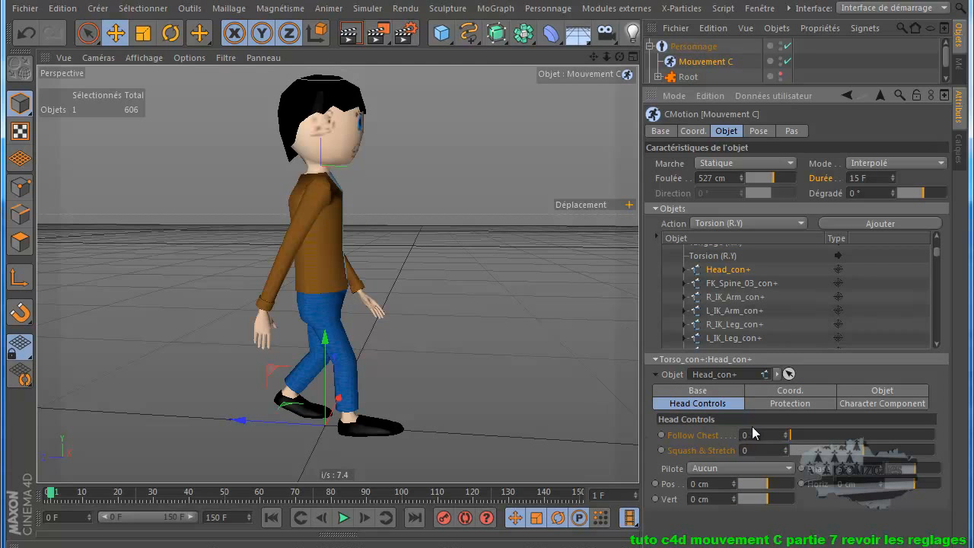
pyautogui.moveTo(788, 435); pyautogui.dragTo(957, 438)
pyautogui.moveTo(891, 439); pyautogui.dragTo(872, 439)
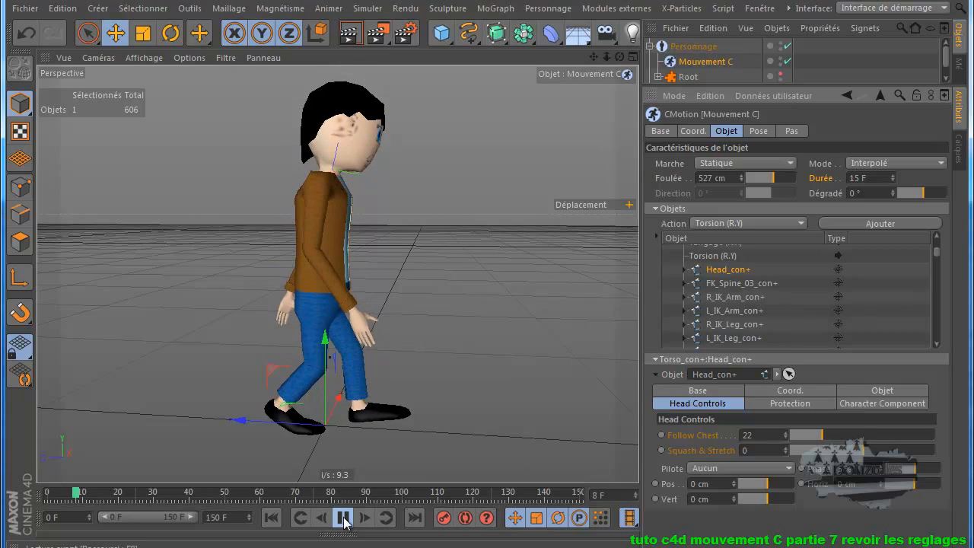
pyautogui.click(825, 440)
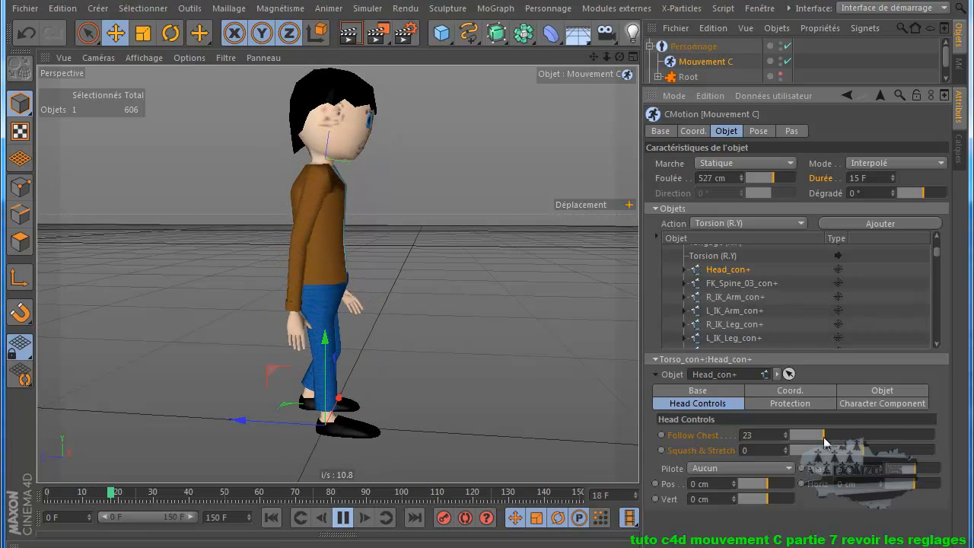
pyautogui.moveTo(815, 438); pyautogui.dragTo(804, 439)
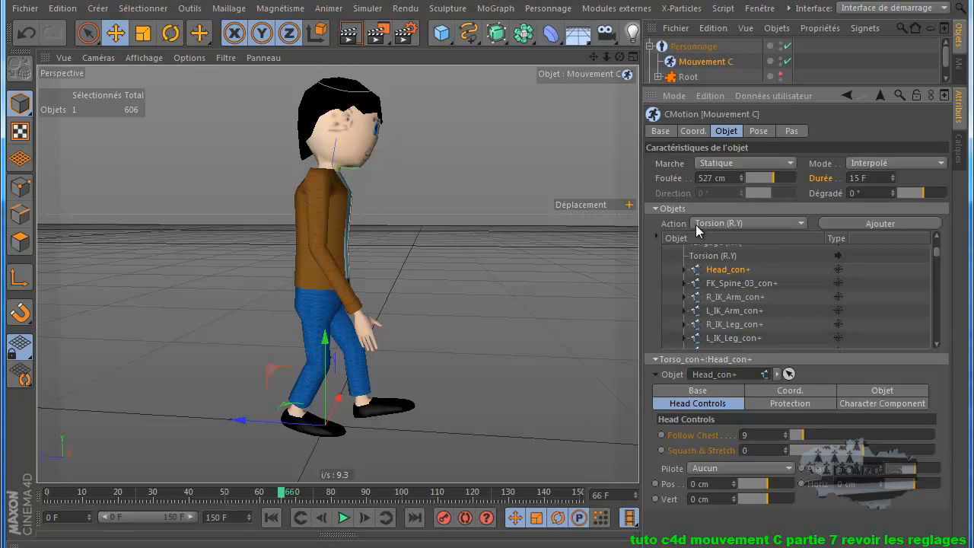
# - Look through the list of controllers under Torso_con+, from the arms and spine to the legs and hands
pyautogui.scroll(-4, 749, 297)
pyautogui.scroll(-8, 742, 299)
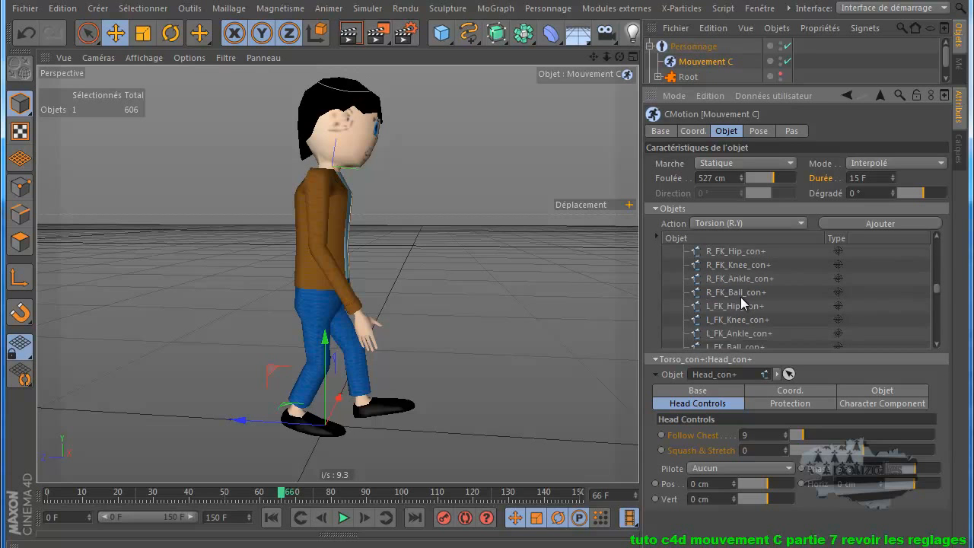
pyautogui.scroll(5, 746, 304)
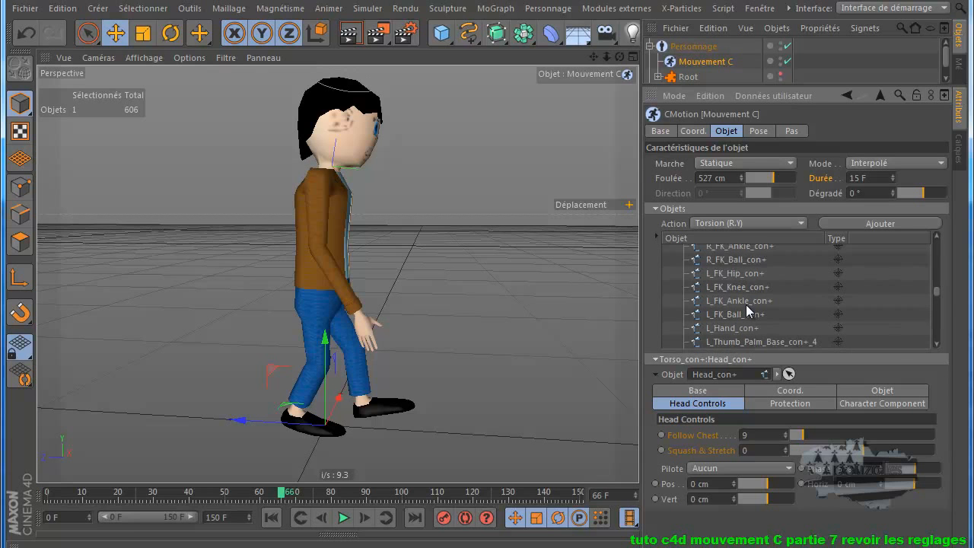
pyautogui.scroll(2, 747, 308)
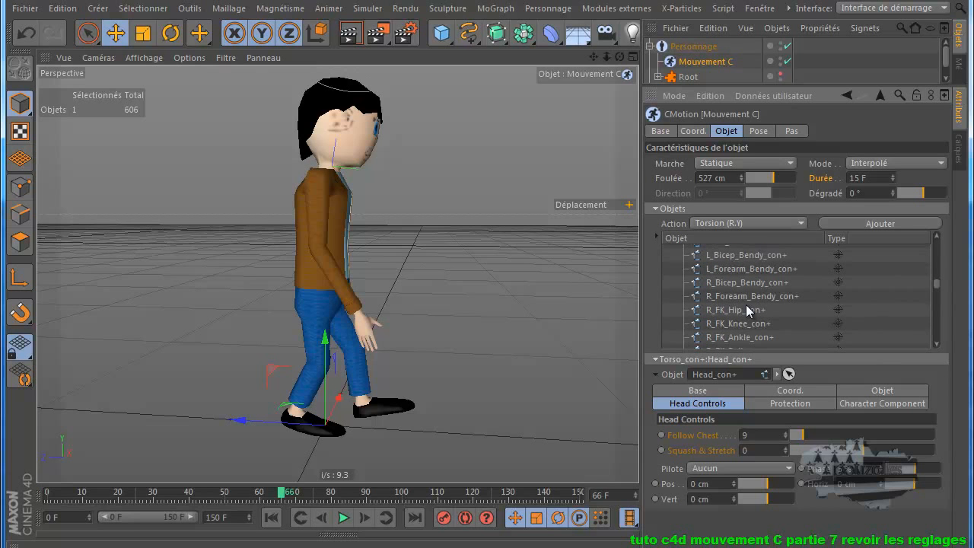
pyautogui.scroll(2, 752, 312)
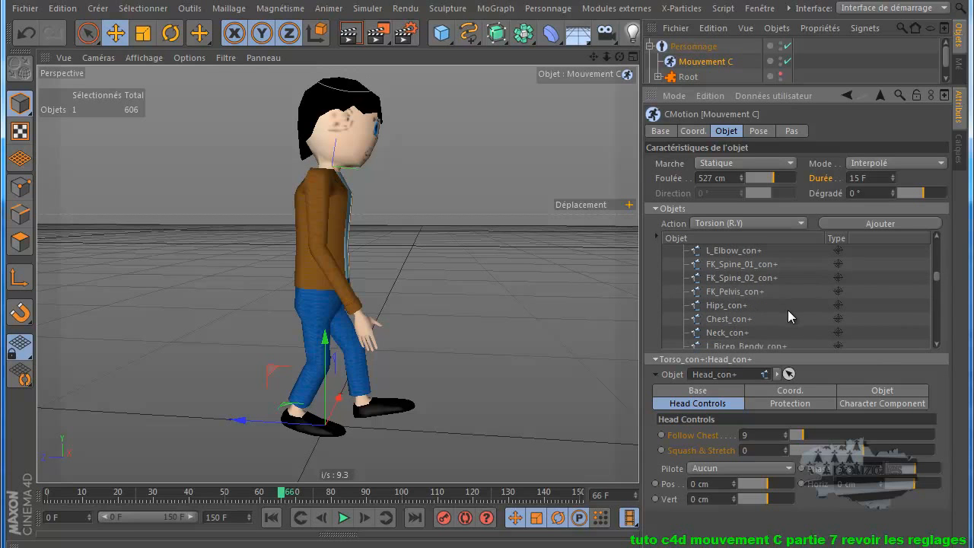
pyautogui.scroll(2, 788, 314)
pyautogui.scroll(2, 787, 314)
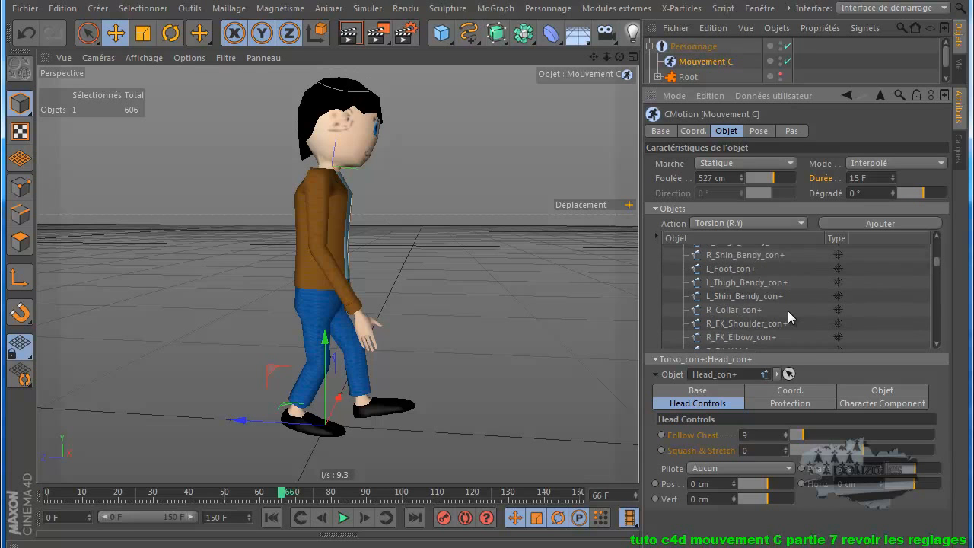
pyautogui.scroll(1, 788, 314)
pyautogui.scroll(-3, 791, 311)
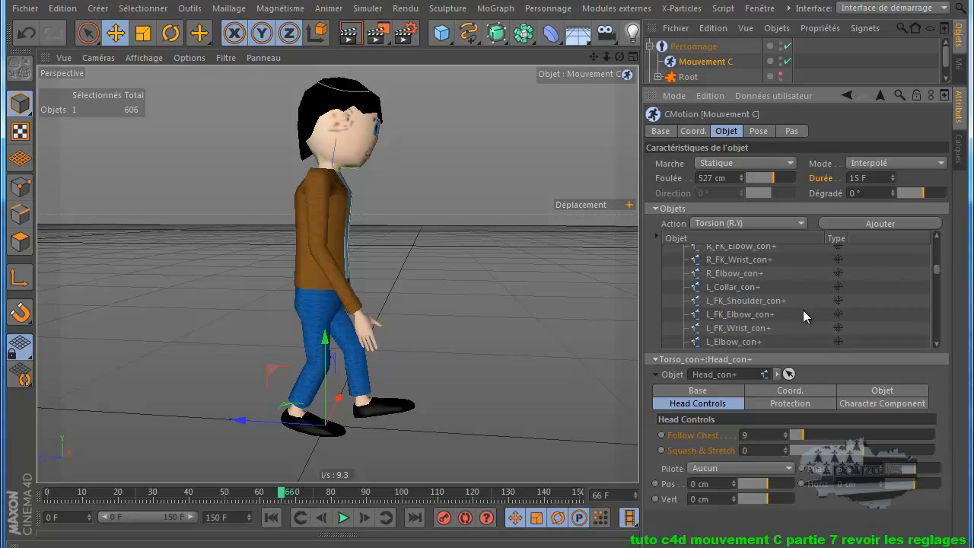
pyautogui.scroll(-3, 803, 310)
pyautogui.scroll(-3, 802, 313)
pyautogui.scroll(3, 802, 314)
pyautogui.scroll(3, 802, 313)
pyautogui.scroll(4, 802, 311)
pyautogui.scroll(-3, 802, 311)
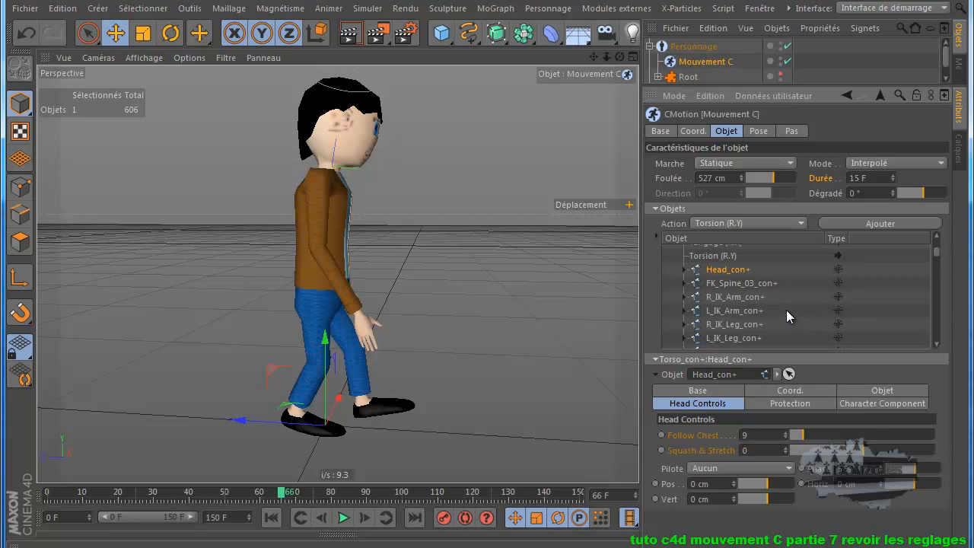
# - Examine the FK_Spine_03_con+ settings from a three-quarter view and compare them with the Head Controls of Head_con+
pyautogui.click(731, 282)
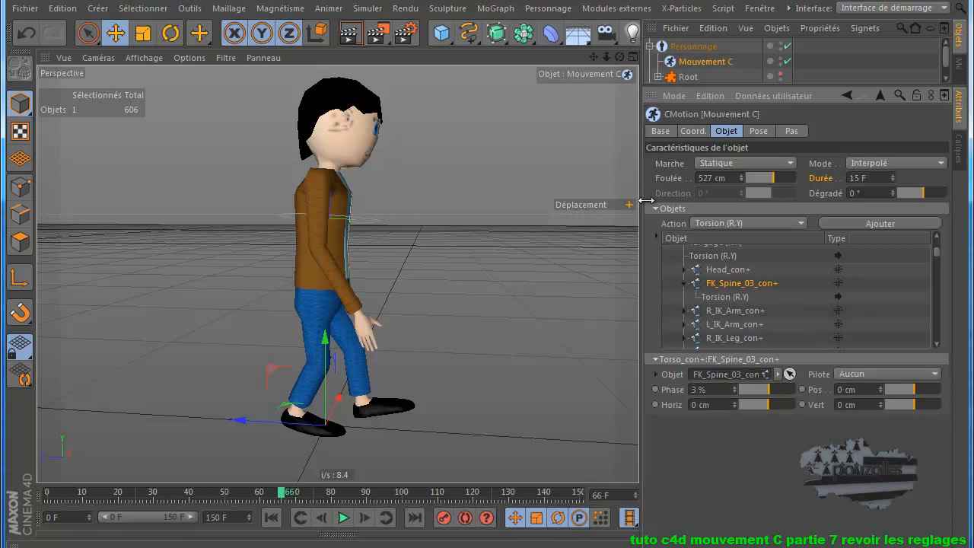
pyautogui.moveTo(623, 58); pyautogui.dragTo(487, 240)
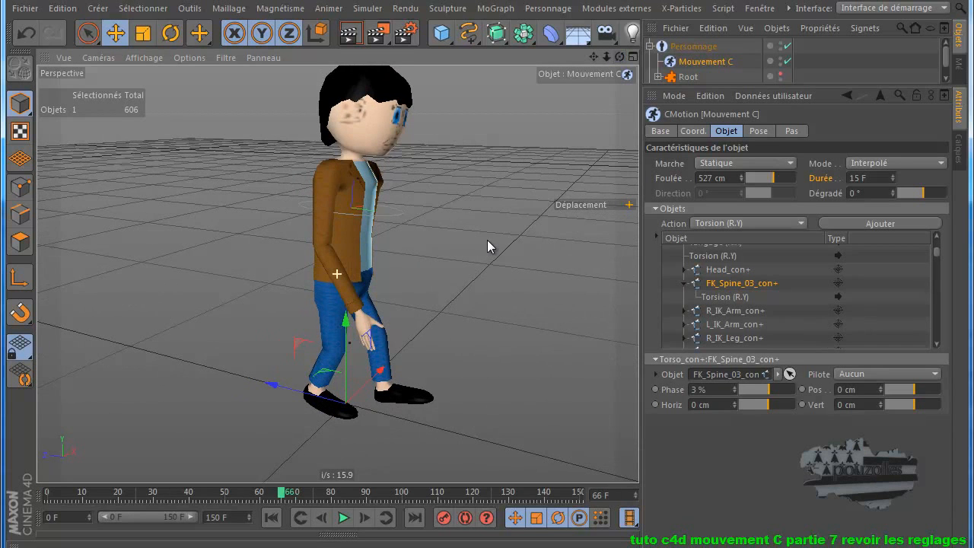
pyautogui.moveTo(592, 58); pyautogui.dragTo(483, 240)
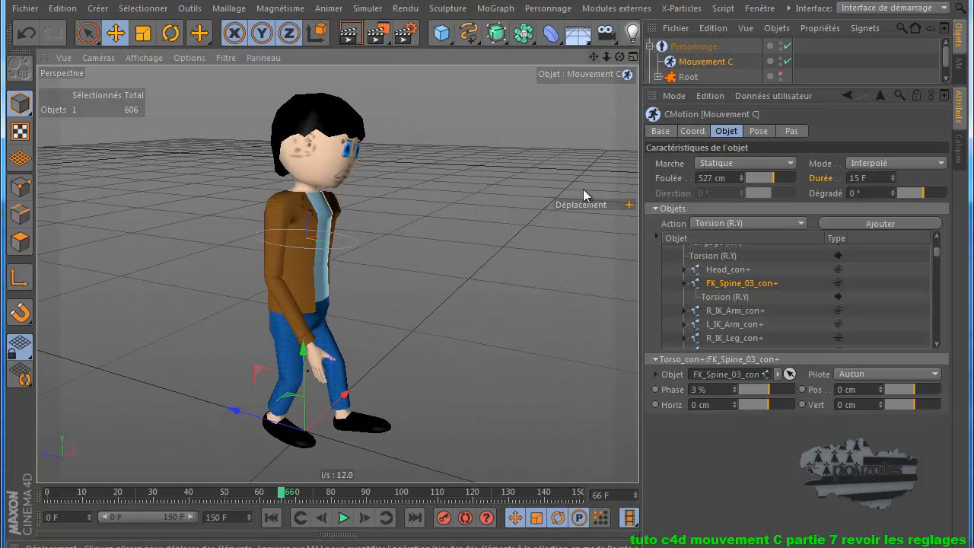
pyautogui.click(726, 270)
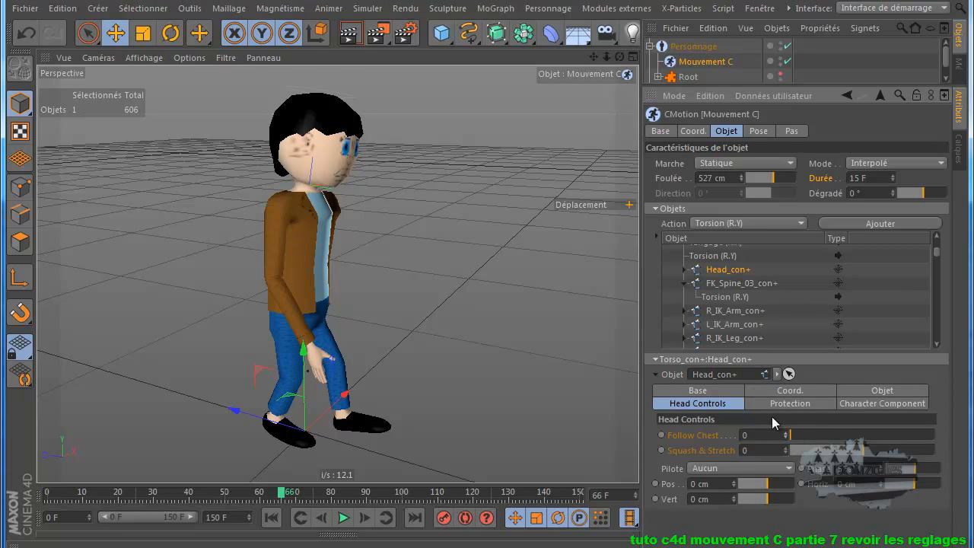
# - Add a Roulis (R.Z) action to the FK_Spine_03_con+ controller
pyautogui.click(728, 284)
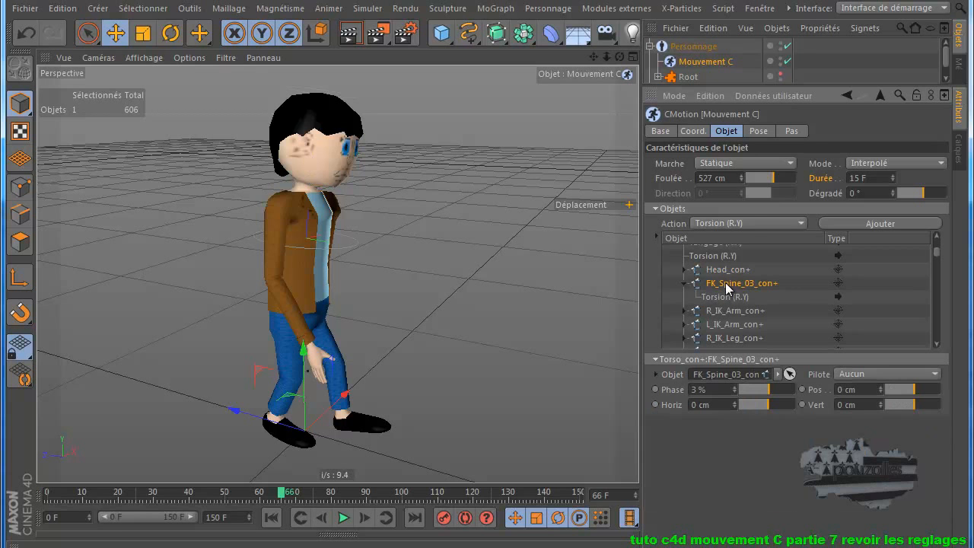
pyautogui.click(740, 222)
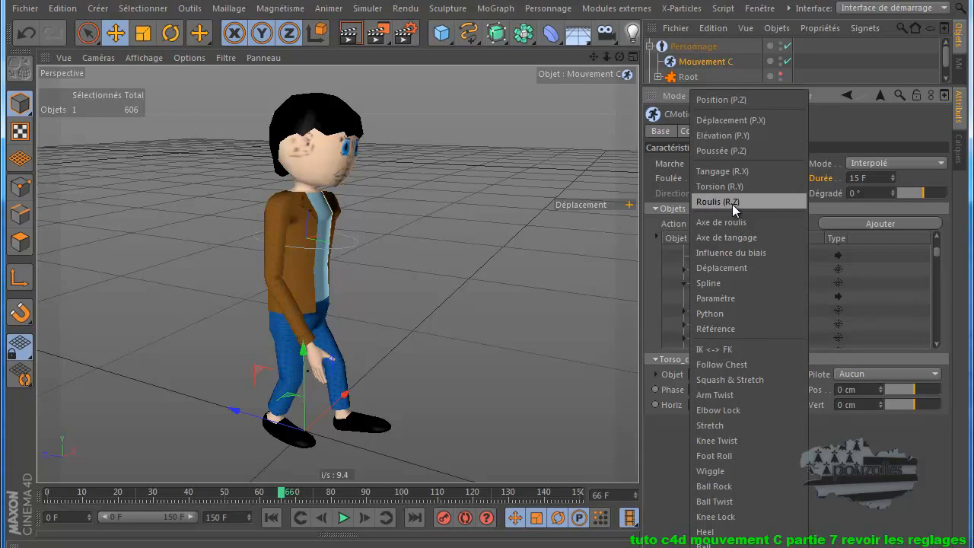
pyautogui.click(729, 203)
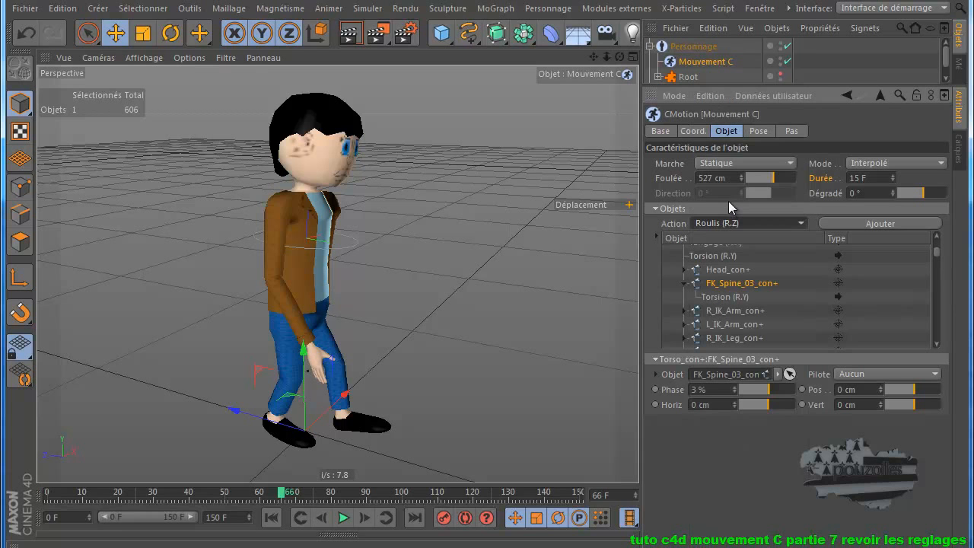
pyautogui.click(881, 224)
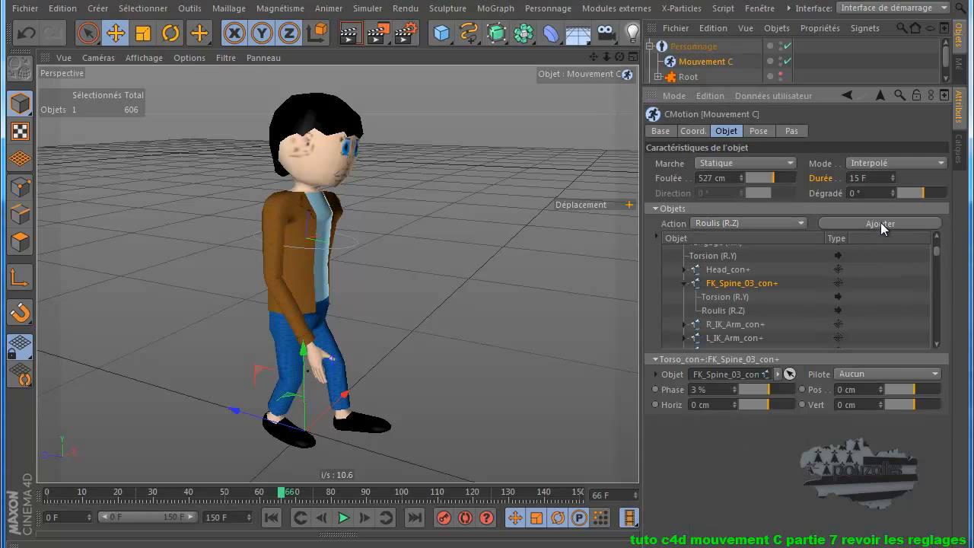
# - Set the spine controller's Roulis (R.Z) to about 1.406° while watching the walk play from the side
pyautogui.click(718, 311)
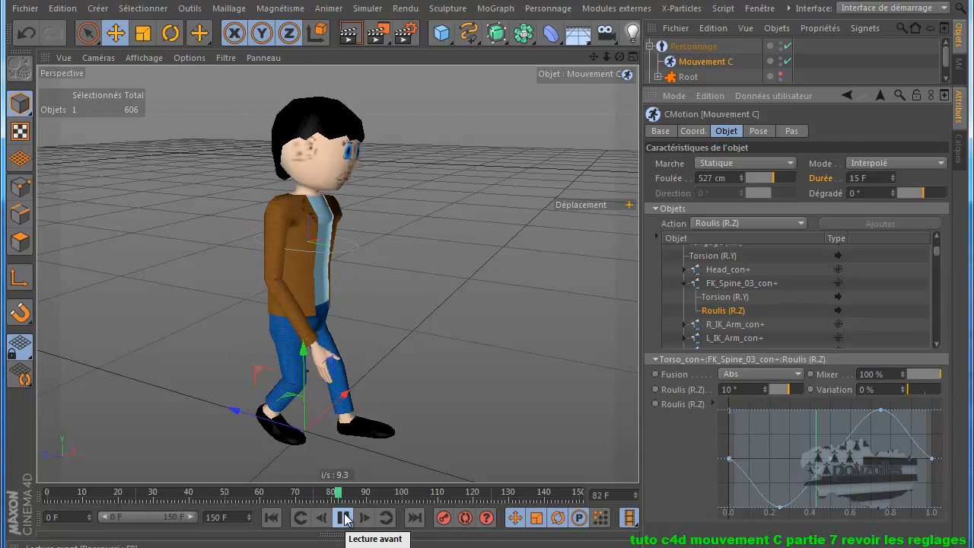
pyautogui.moveTo(765, 389); pyautogui.dragTo(767, 395)
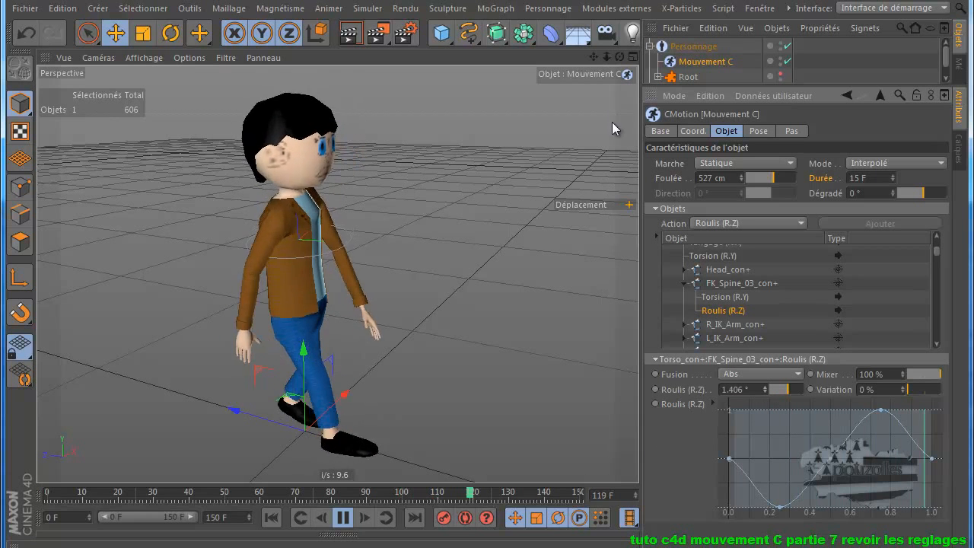
pyautogui.moveTo(620, 57); pyautogui.dragTo(487, 238)
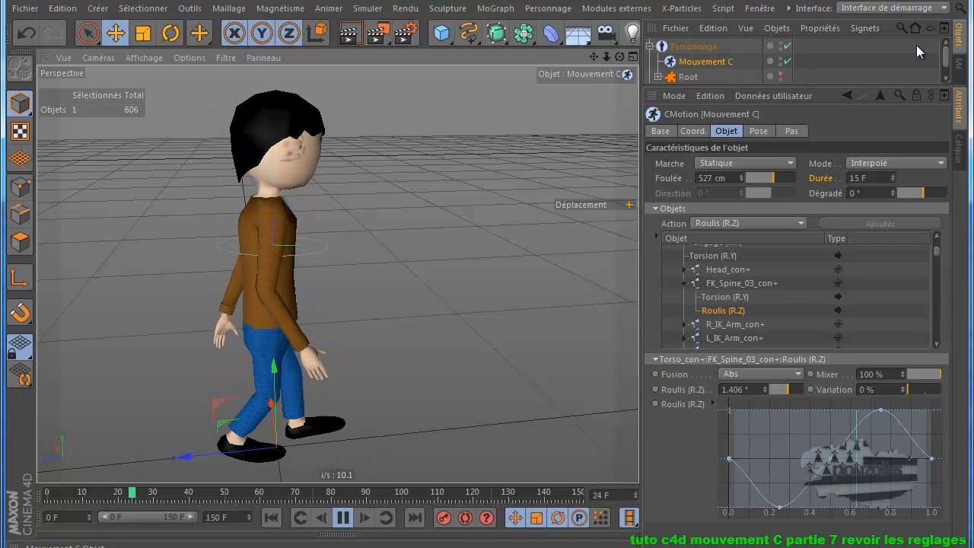
# - Enable the Surface de subdivision object and watch the smoothed character walk from a front three-quarter angle
pyautogui.scroll(-1, 949, 59)
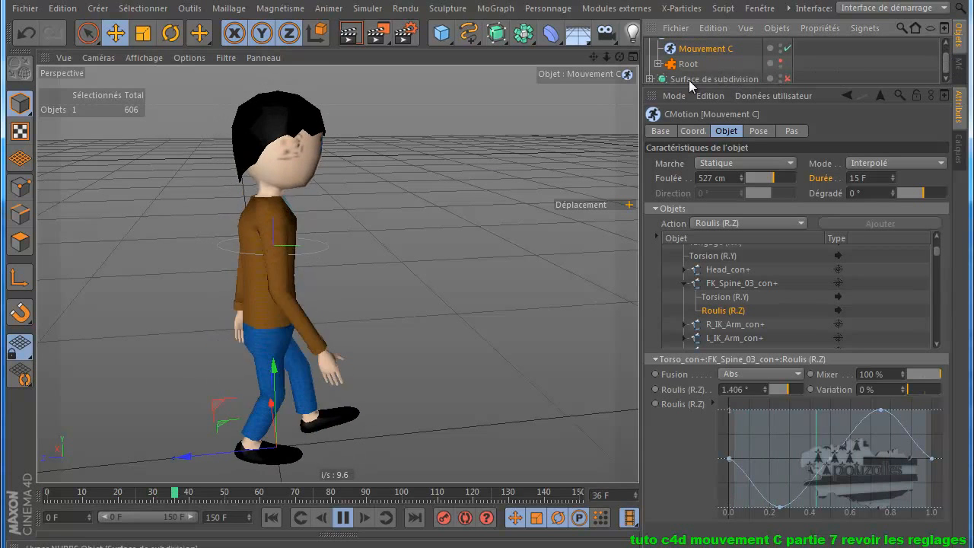
pyautogui.click(787, 78)
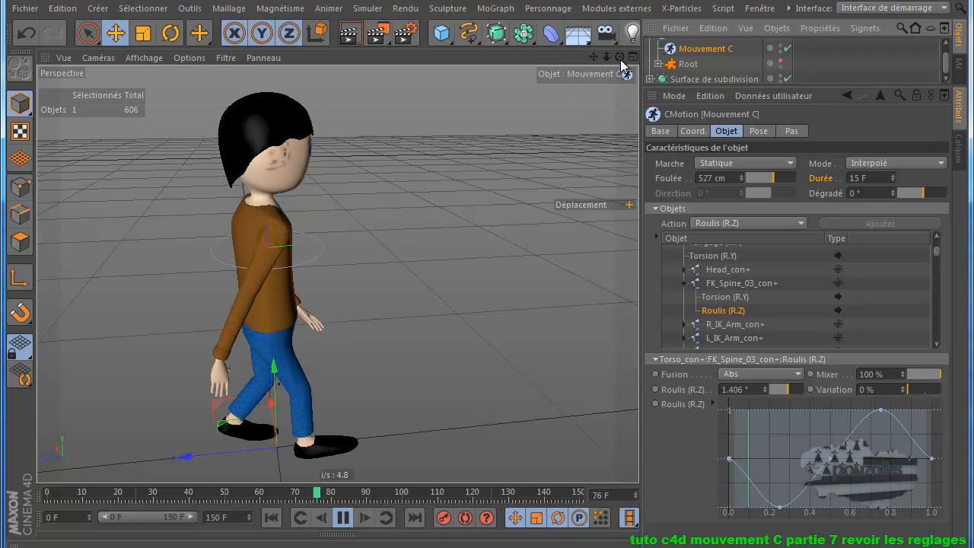
pyautogui.moveTo(480, 241)
pyautogui.mouseDown()
pyautogui.moveTo(457, 249)
pyautogui.moveTo(480, 241)
pyautogui.mouseUp()
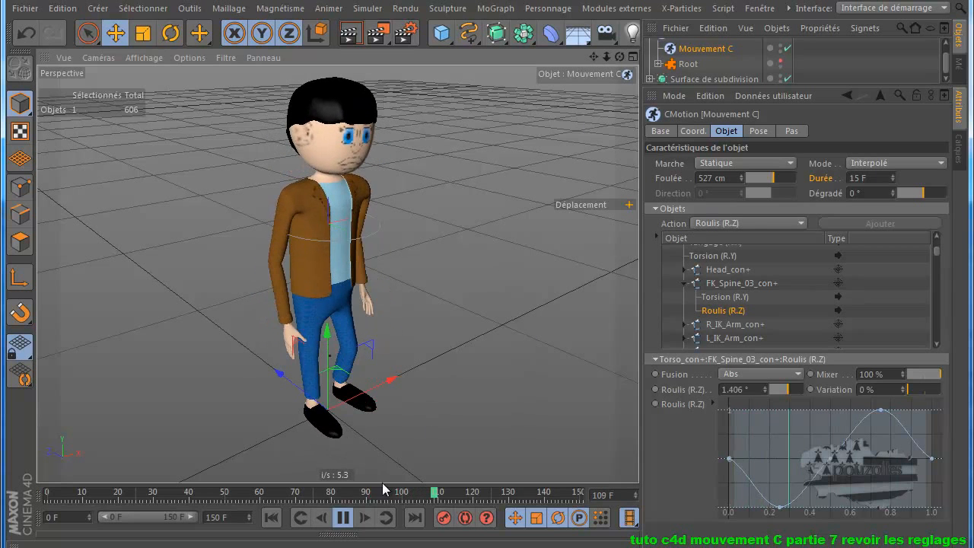
# - Shorten the walk cycle's Durée to 9 F
pyautogui.click(893, 180)
pyautogui.click(893, 180)
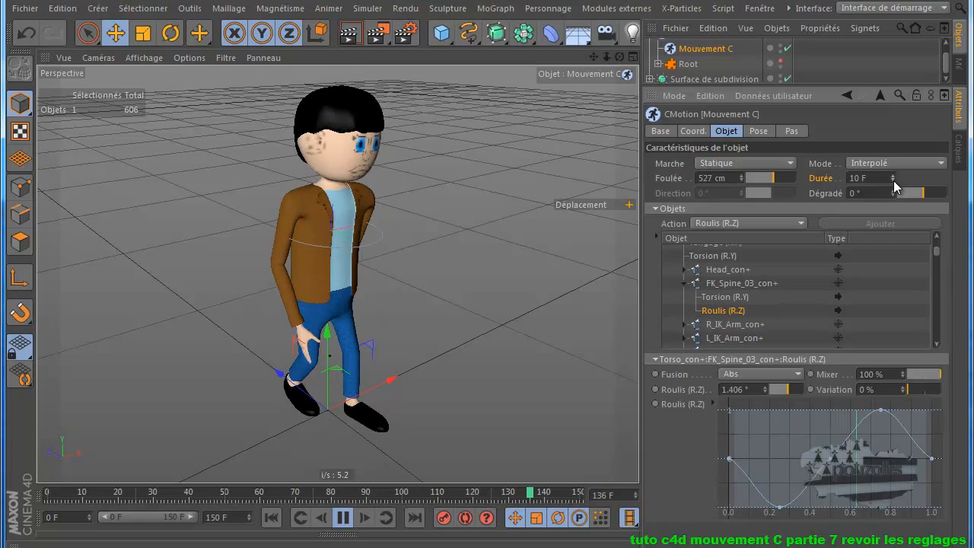
pyautogui.click(894, 181)
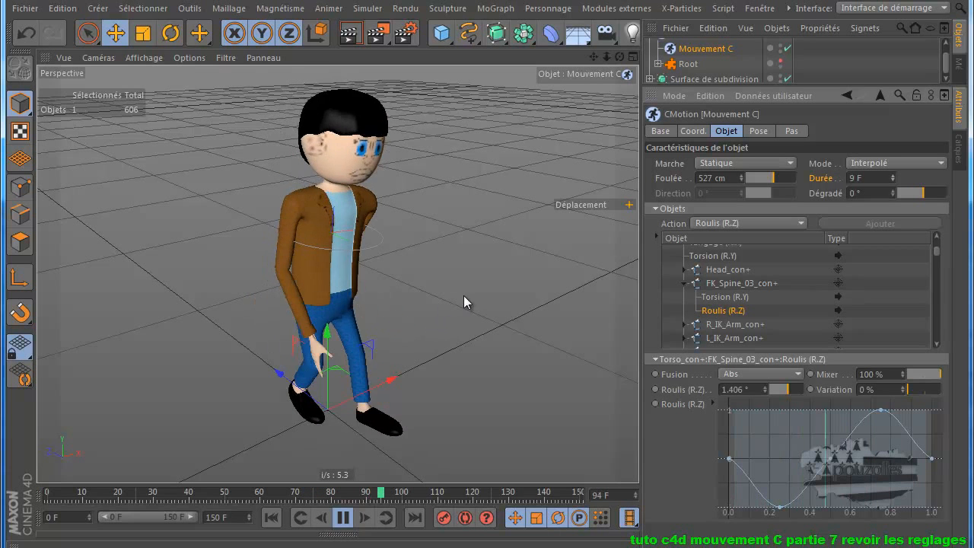
# - Watch the faster walk from the front and disable the Surface de subdivision object
pyautogui.moveTo(591, 57); pyautogui.dragTo(489, 244)
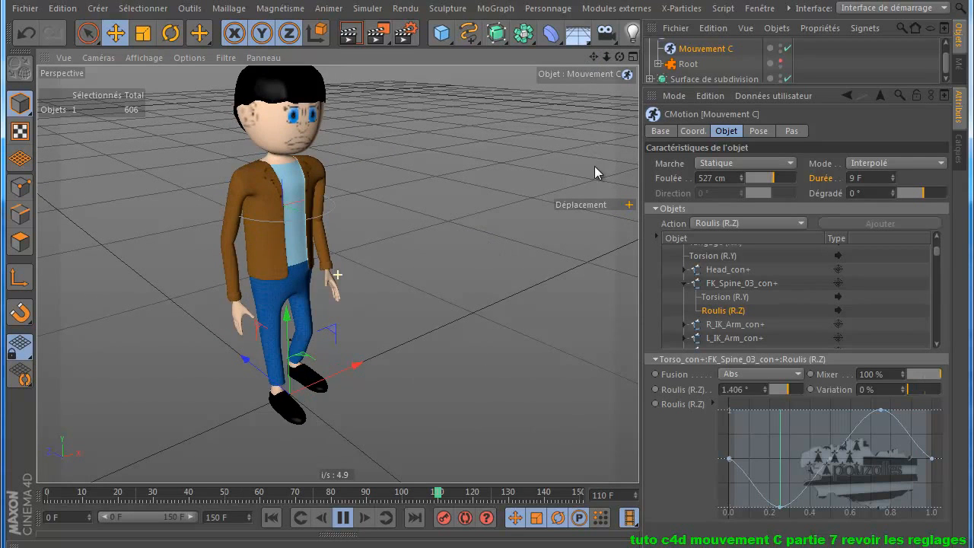
pyautogui.moveTo(620, 58); pyautogui.dragTo(478, 236)
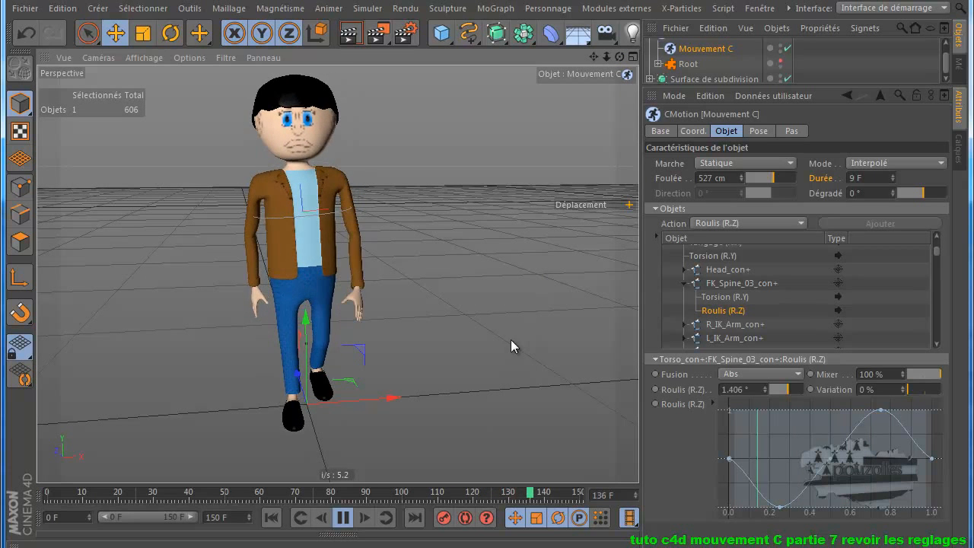
pyautogui.click(788, 78)
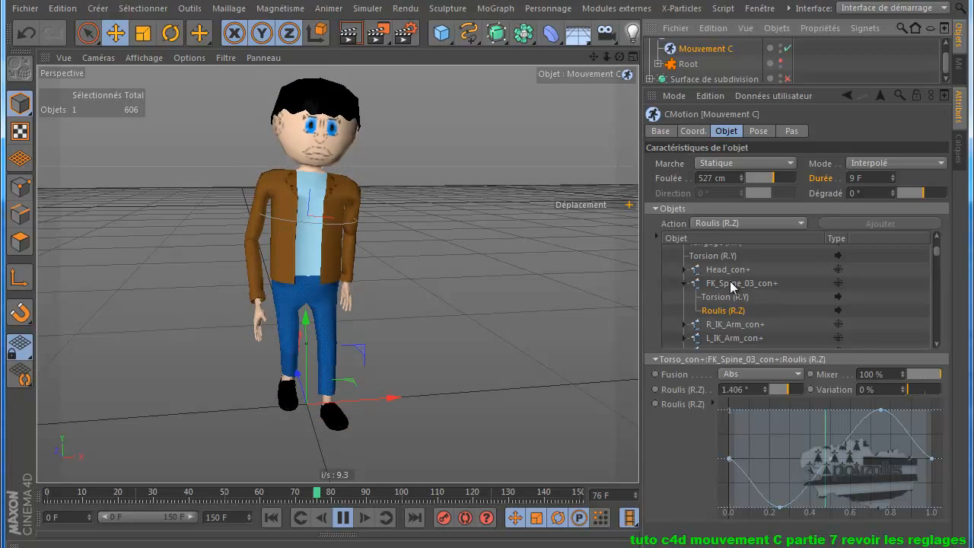
# - Add a Tangage (R.X) action to the FK_Spine_03_con+ controller and select it for editing
pyautogui.click(729, 223)
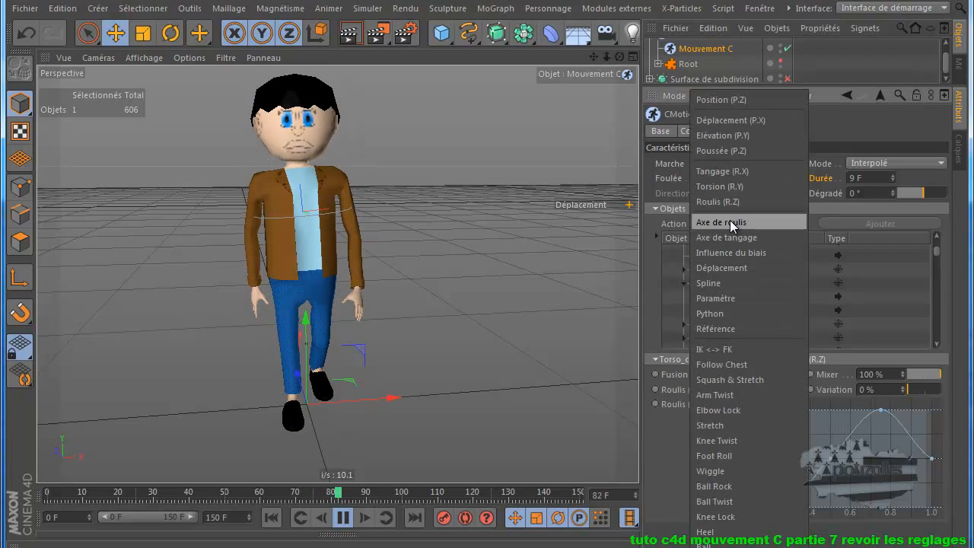
pyautogui.click(733, 171)
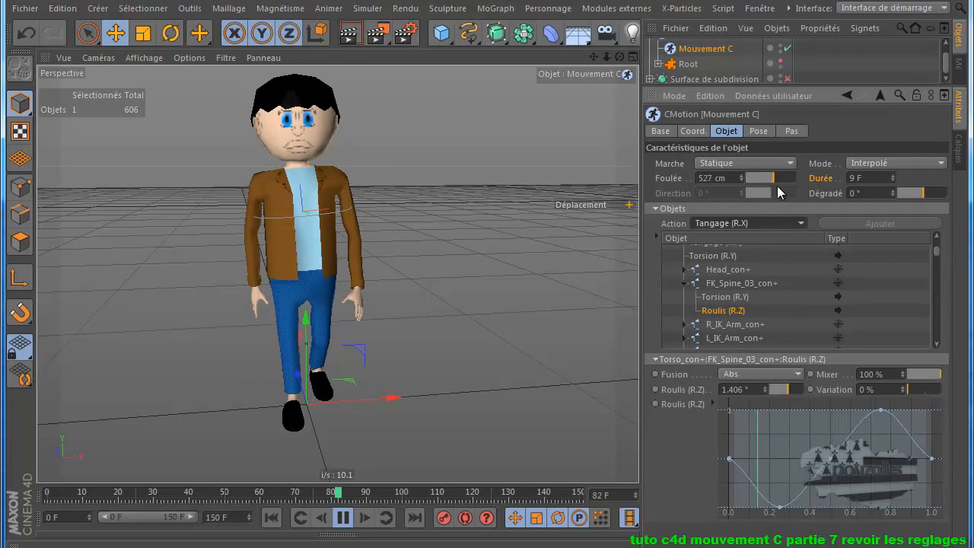
pyautogui.click(732, 283)
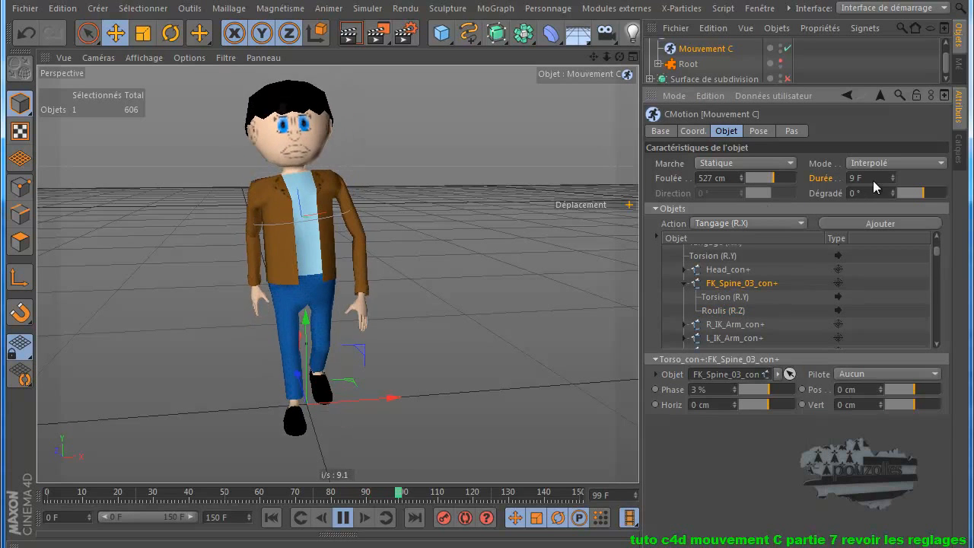
pyautogui.click(869, 222)
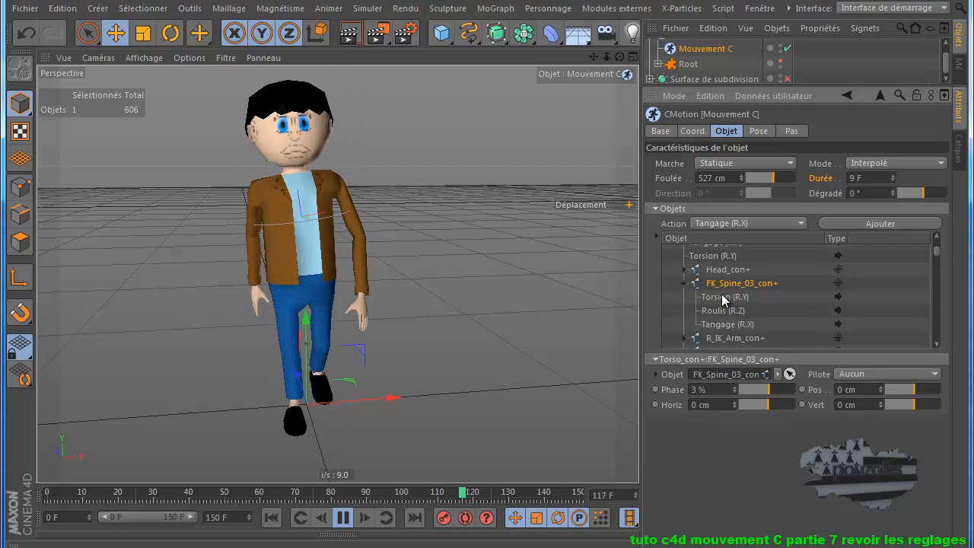
pyautogui.click(719, 328)
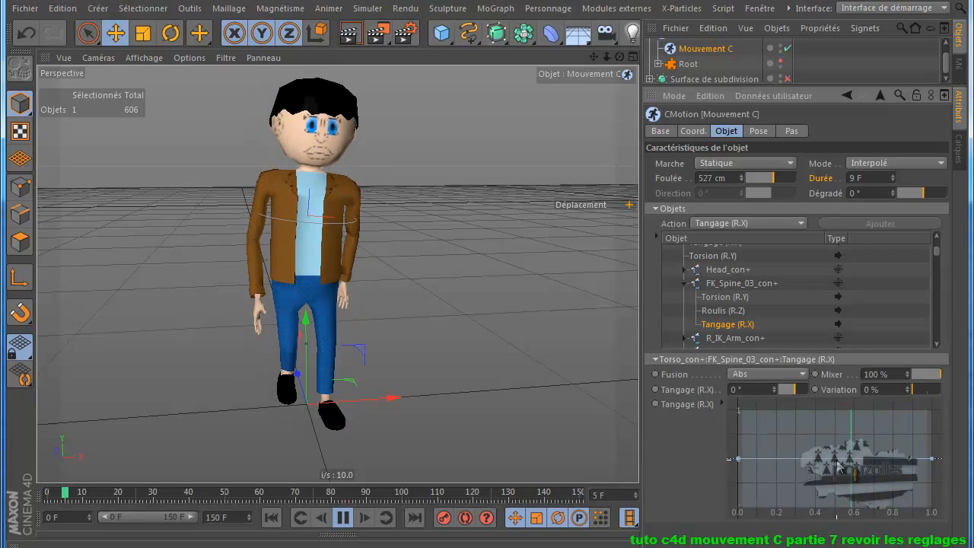
# - Raise the midpoint of the spine's Tangage (R.X) curve close to 1 and set its strength to about 2.292°, checking the walk from the side
pyautogui.moveTo(837, 458); pyautogui.dragTo(839, 432)
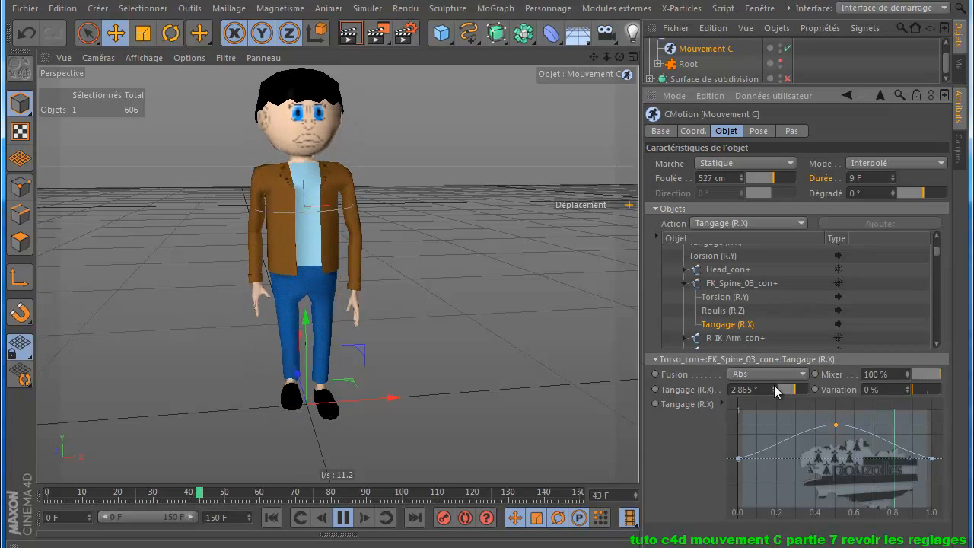
pyautogui.moveTo(774, 385); pyautogui.dragTo(774, 374)
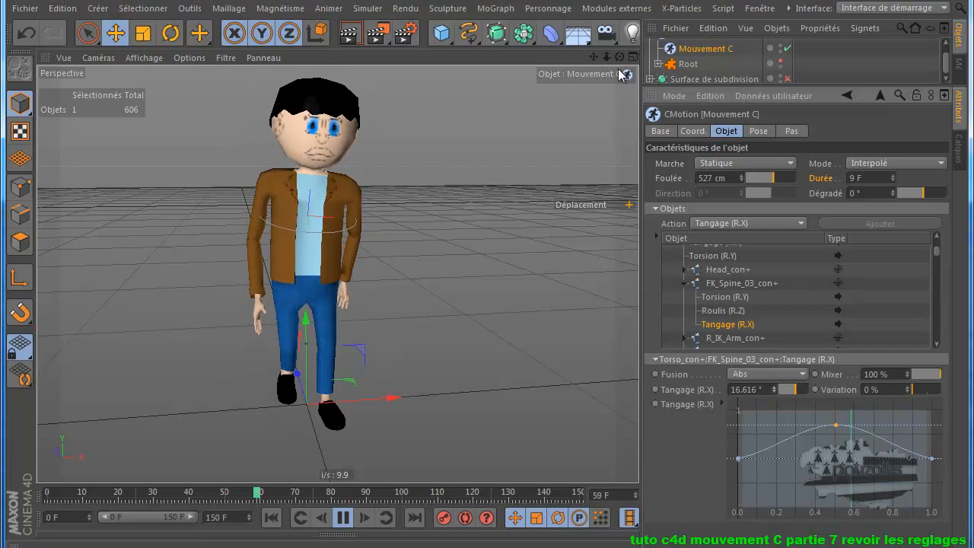
pyautogui.moveTo(620, 57); pyautogui.dragTo(500, 242)
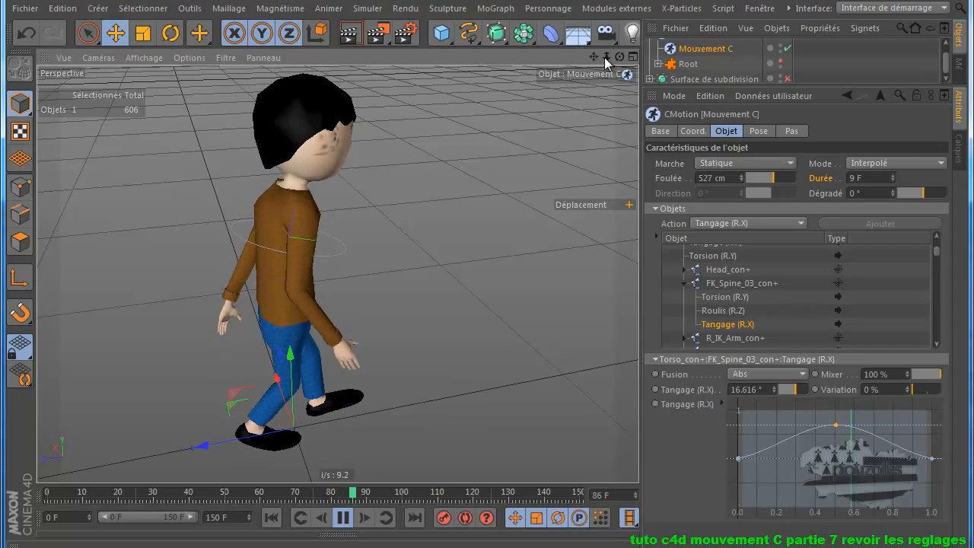
pyautogui.moveTo(619, 57); pyautogui.dragTo(491, 240)
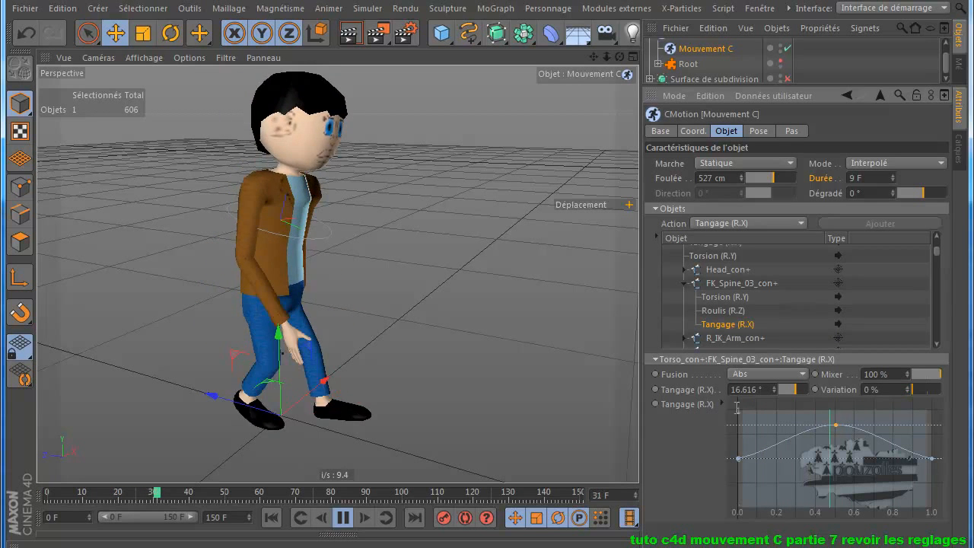
pyautogui.moveTo(837, 430); pyautogui.dragTo(836, 414)
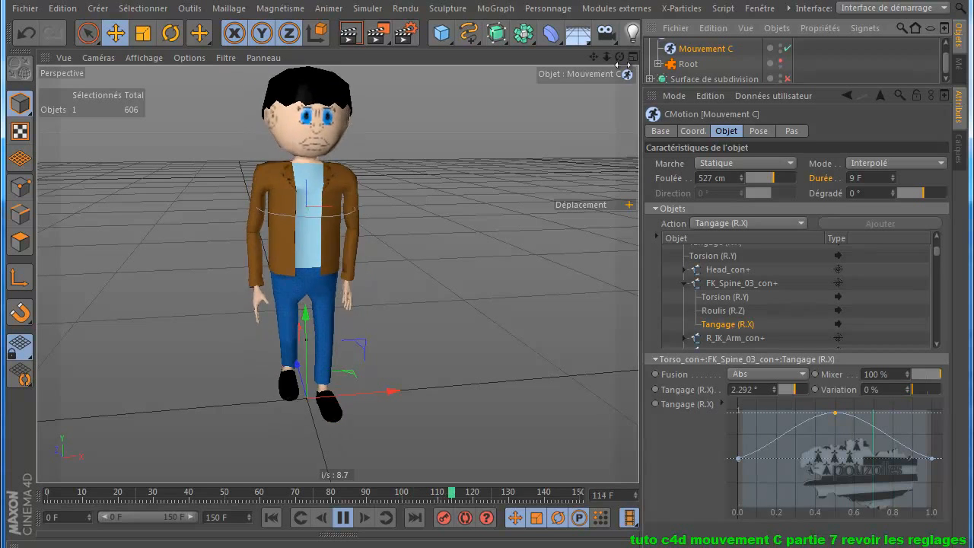
pyautogui.moveTo(618, 57); pyautogui.dragTo(489, 239)
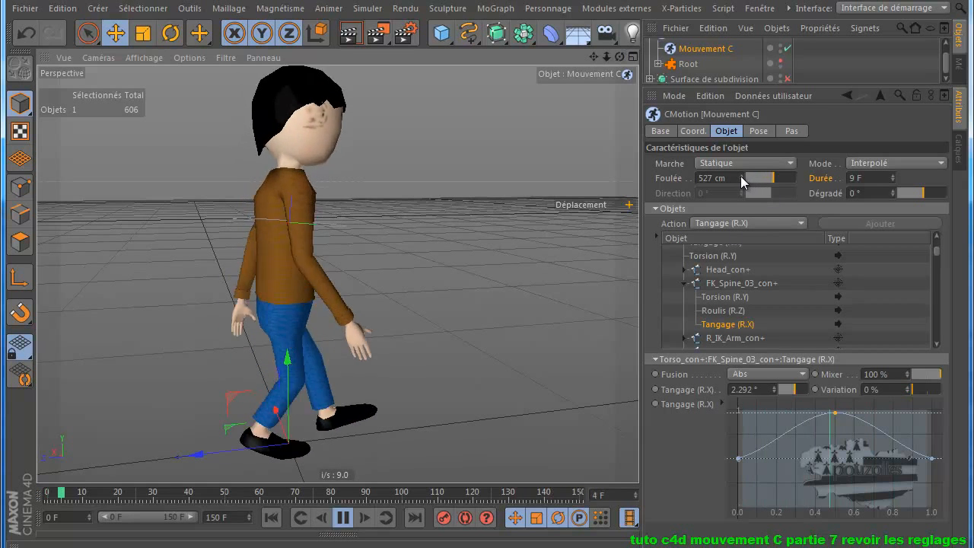
# - Try longer strides up to about 756 cm and settle the walk cycle's Foulée at 564 cm
pyautogui.moveTo(740, 175); pyautogui.dragTo(739, 161)
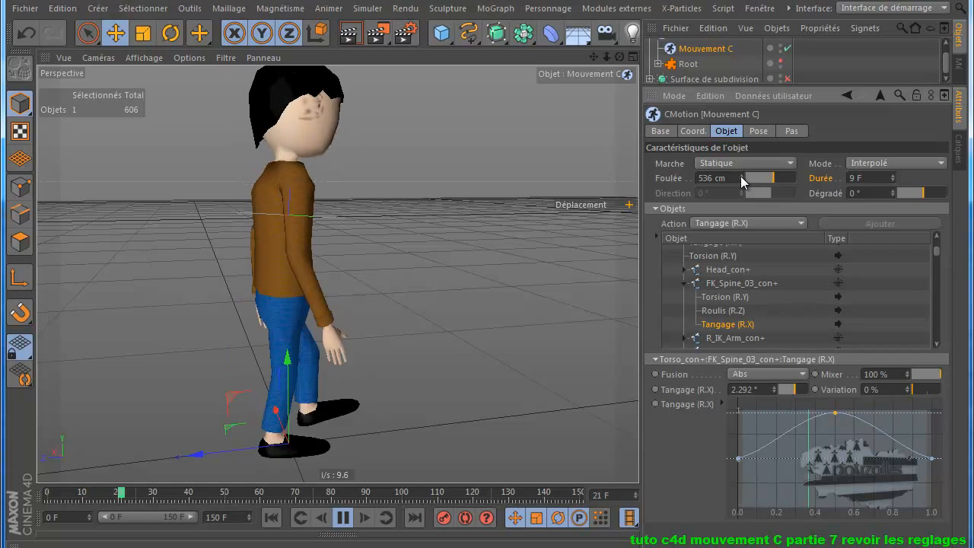
pyautogui.moveTo(740, 167); pyautogui.dragTo(743, 162)
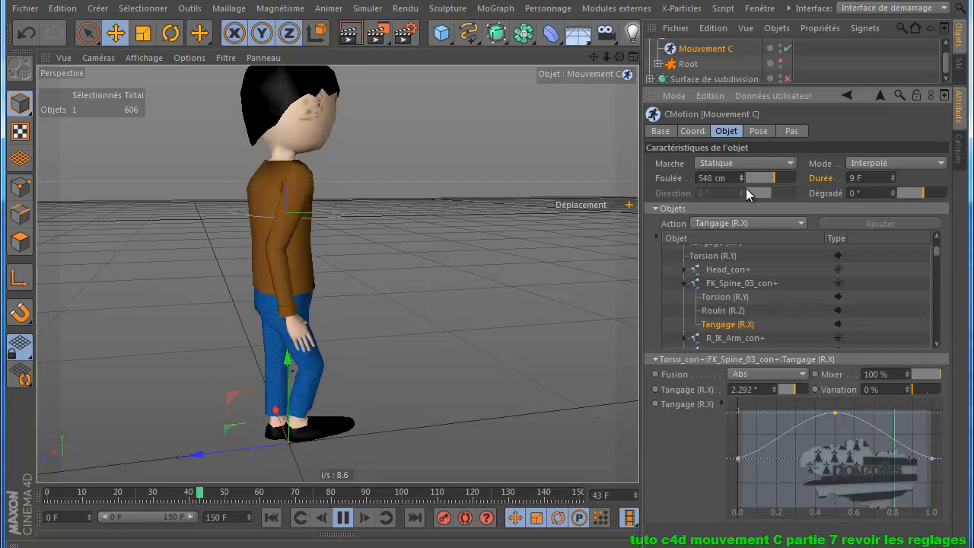
pyautogui.moveTo(742, 176)
pyautogui.mouseDown()
pyautogui.moveTo(744, 152)
pyautogui.moveTo(744, 170)
pyautogui.mouseUp()
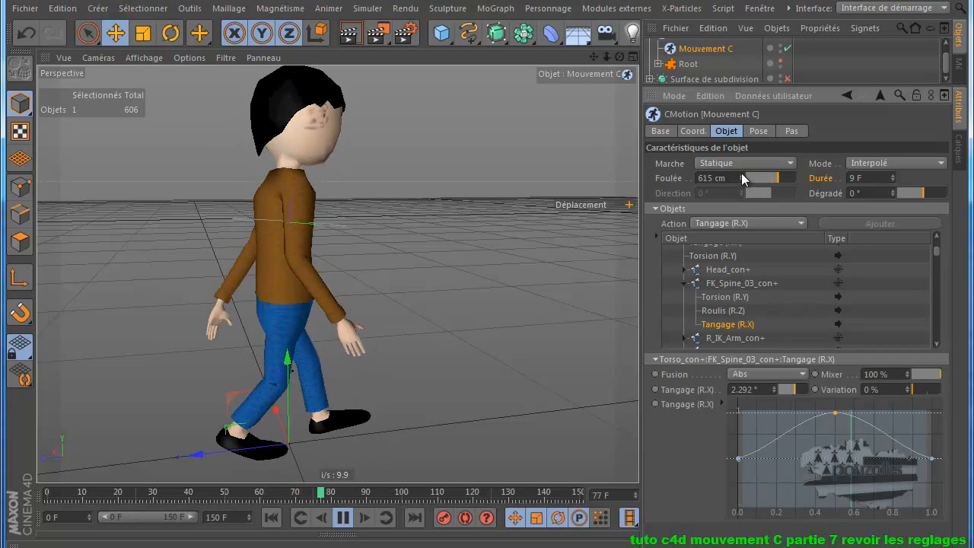
pyautogui.moveTo(742, 175)
pyautogui.mouseDown()
pyautogui.moveTo(753, 145)
pyautogui.moveTo(737, 210)
pyautogui.moveTo(741, 177)
pyautogui.mouseUp()
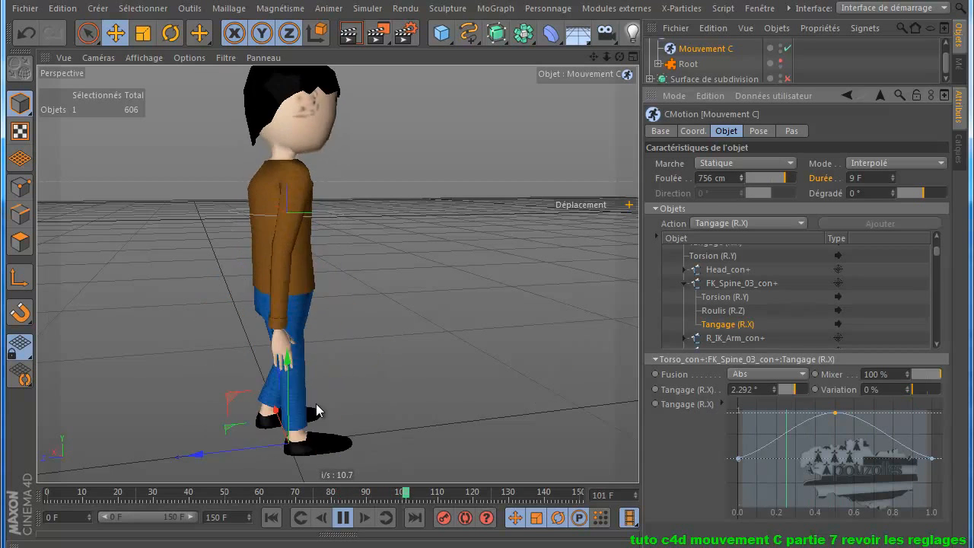
pyautogui.click(743, 179)
pyautogui.click(742, 179)
pyautogui.click(742, 179)
pyautogui.moveTo(743, 179); pyautogui.dragTo(739, 228)
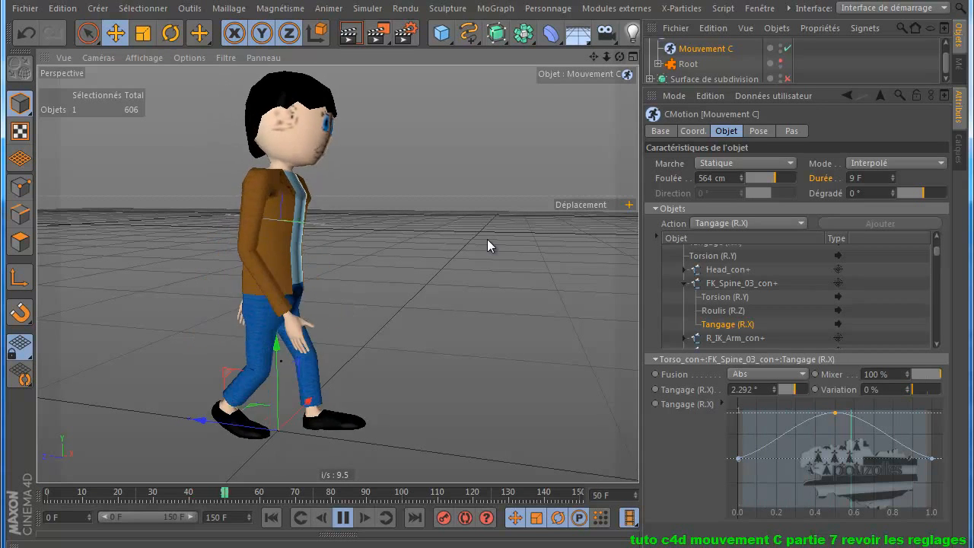
# - Collapse the spine controller's actions and review the static walk from a distant side view with free ground ahead of the character
pyautogui.click(342, 518)
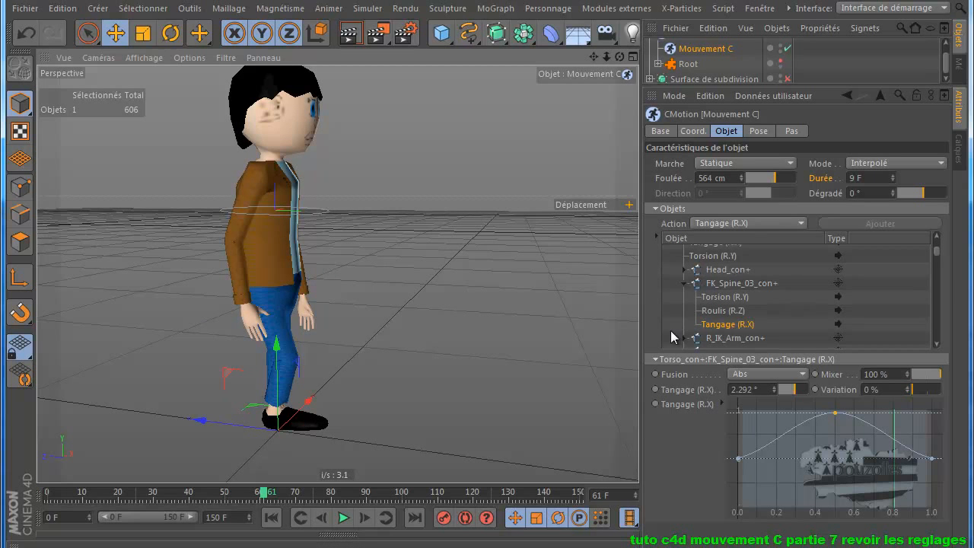
pyautogui.click(687, 284)
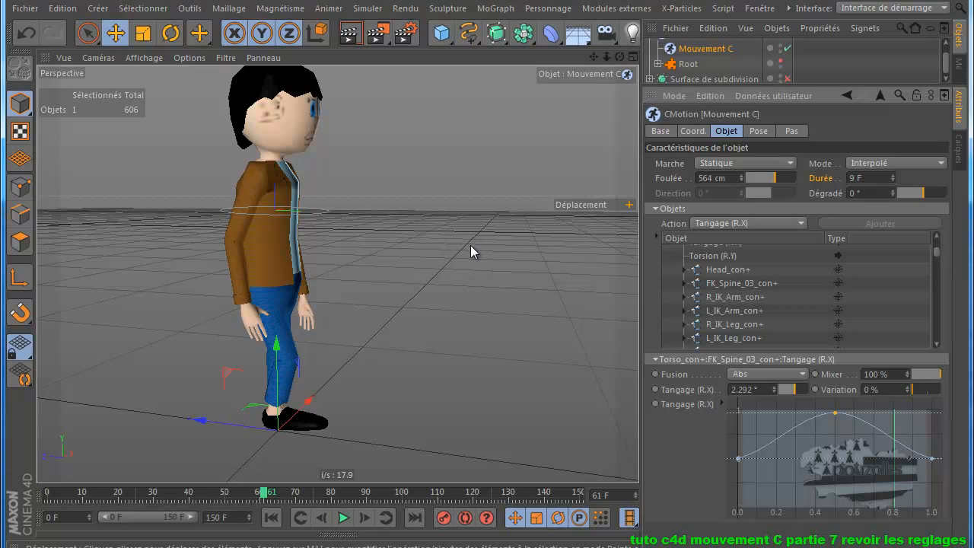
pyautogui.keyDown('alt'); pyautogui.moveTo(440, 271); pyautogui.dragTo(431, 291, button='right'); pyautogui.keyUp('alt')
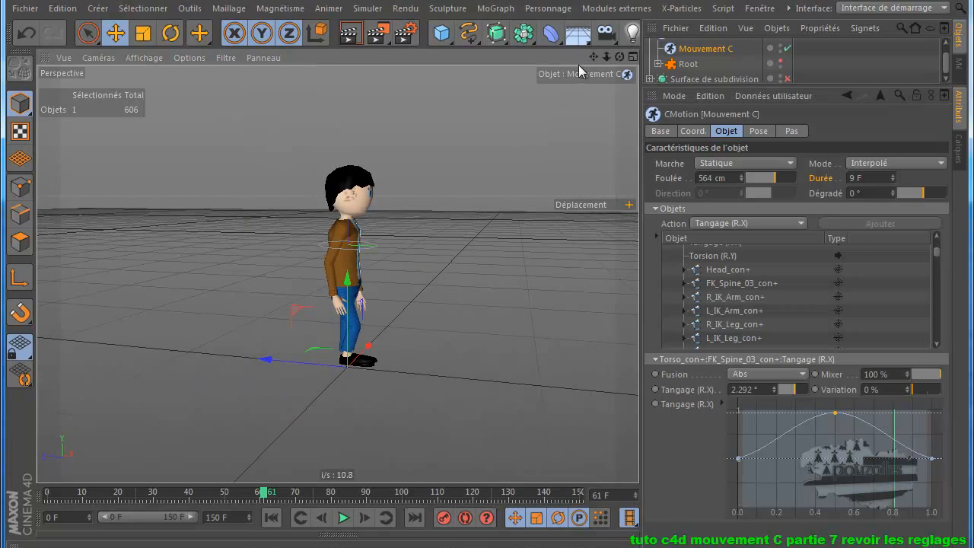
pyautogui.moveTo(593, 57); pyautogui.dragTo(485, 244)
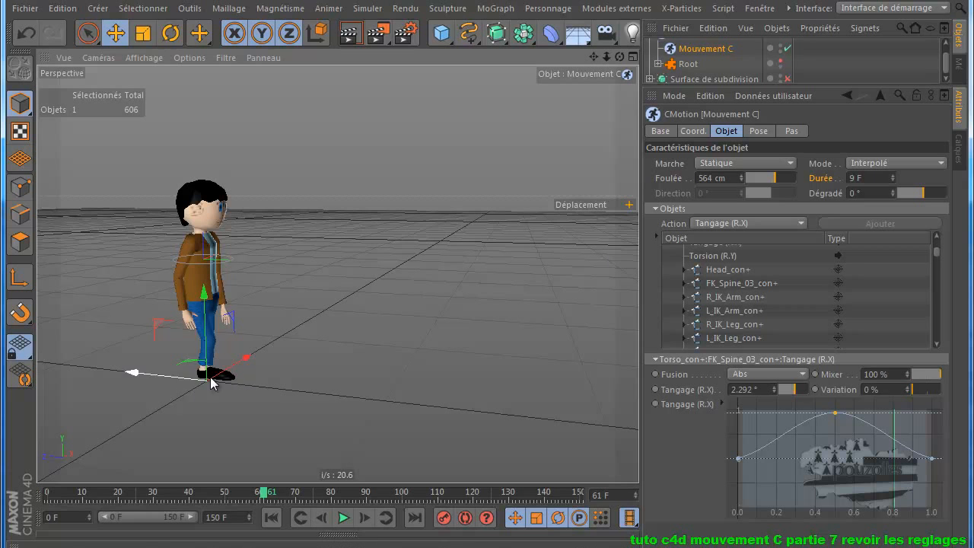
pyautogui.click(341, 519)
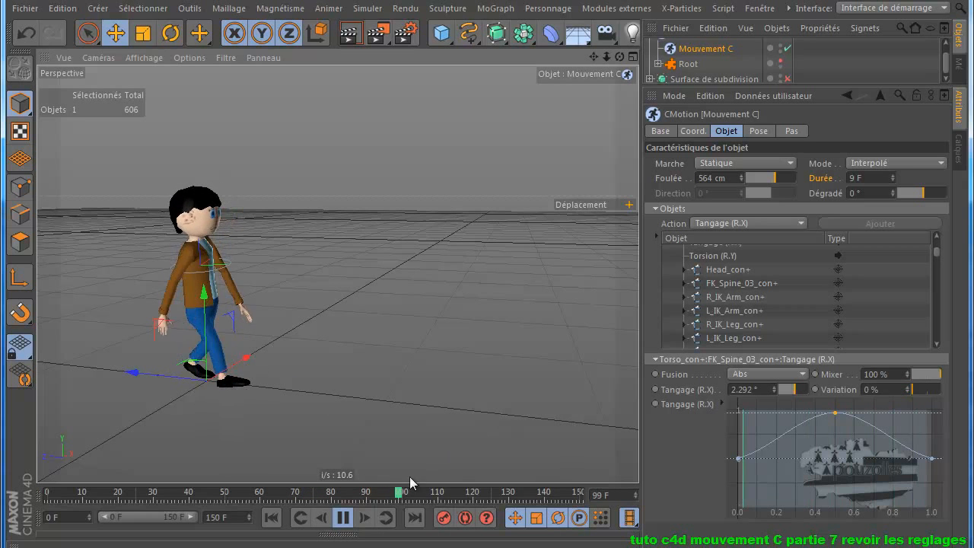
pyautogui.click(344, 519)
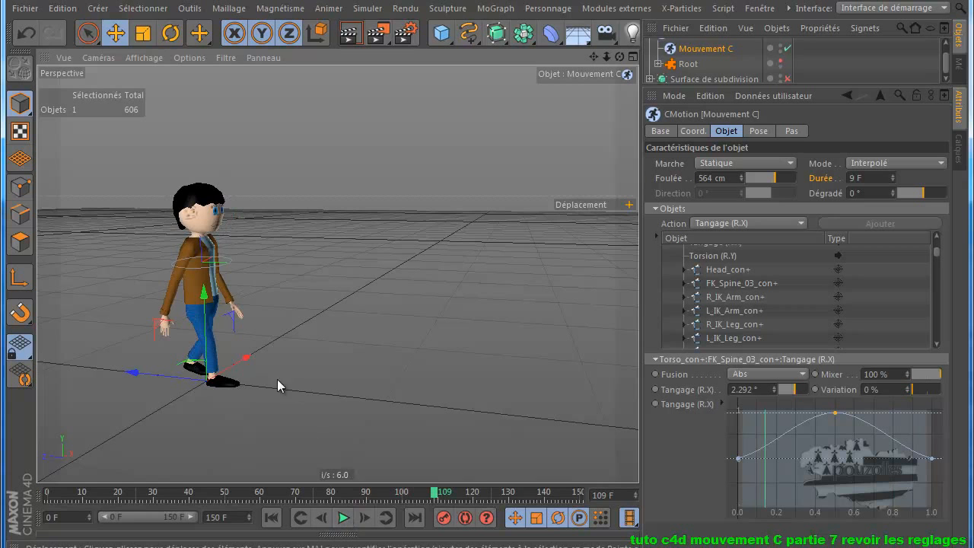
pyautogui.scroll(-5, 323, 368)
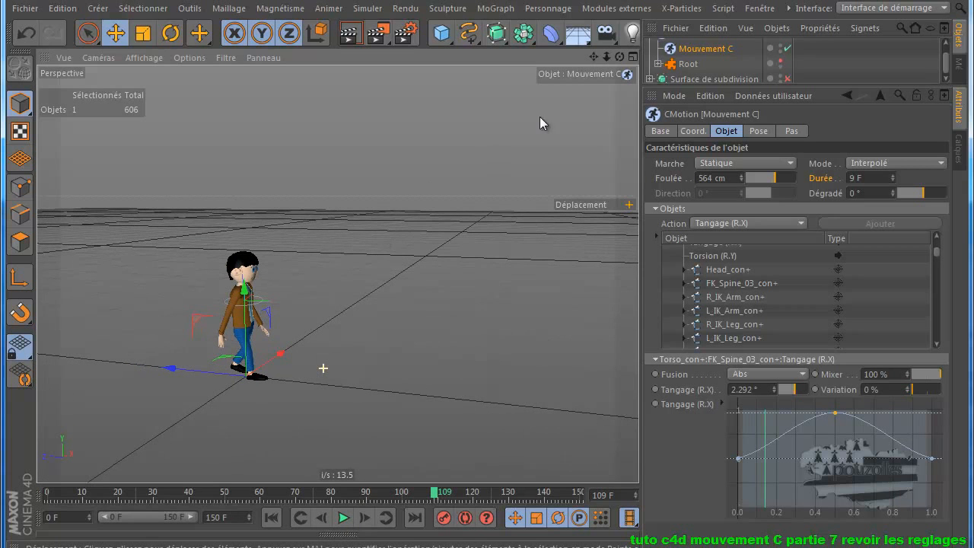
pyautogui.moveTo(592, 56); pyautogui.dragTo(481, 238)
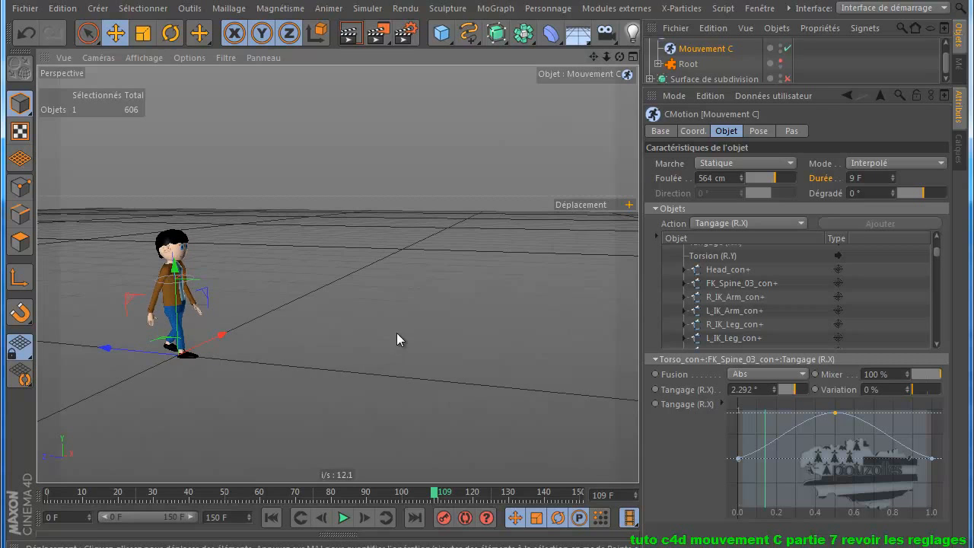